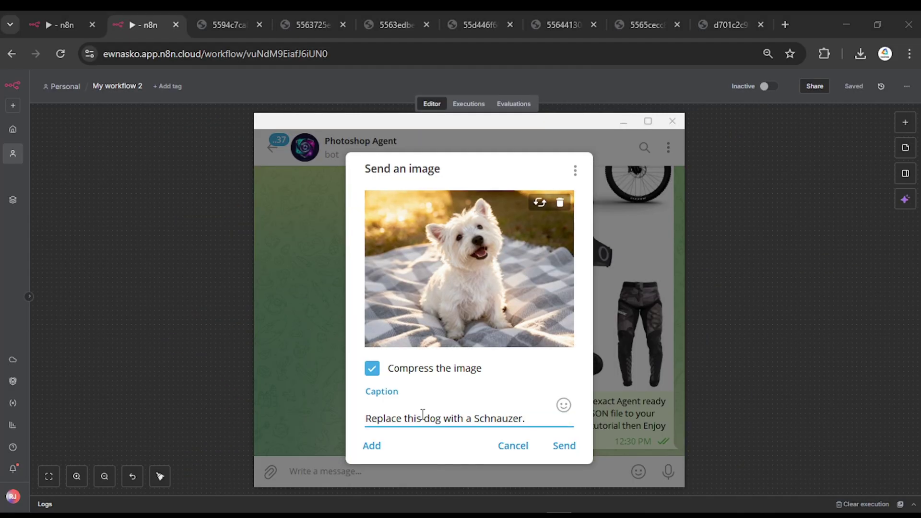
# Send the dog, living-room, GREEN logo and bonnet portrait photos with captions, viewing the mockup and four-style replies full size
pyautogui.press('Return')
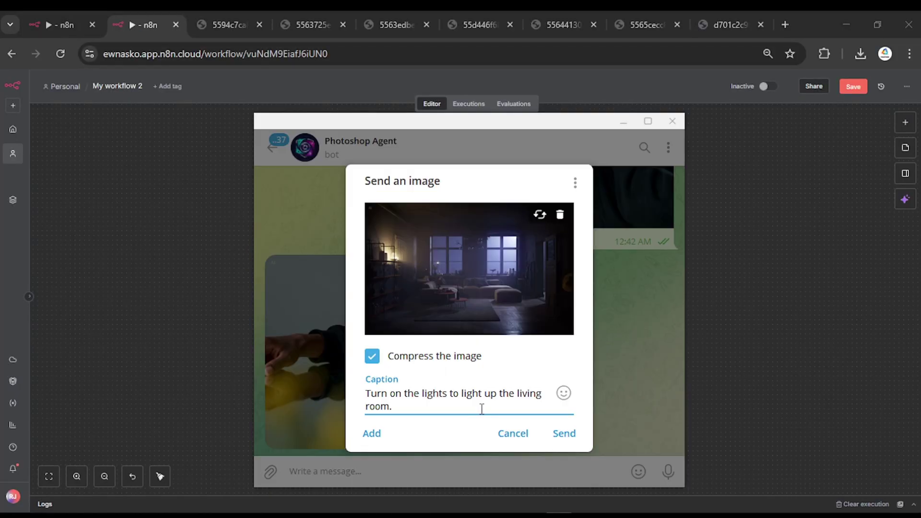
pyautogui.press('Return')
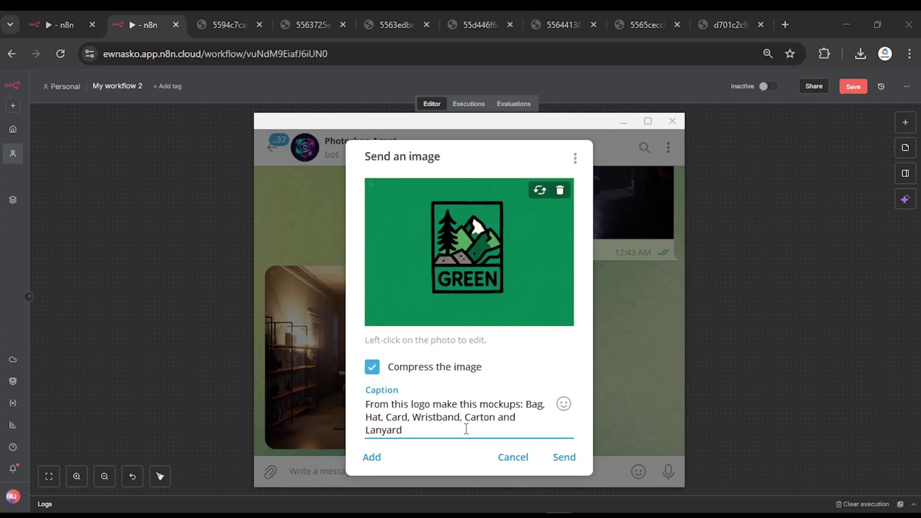
pyautogui.click(564, 457)
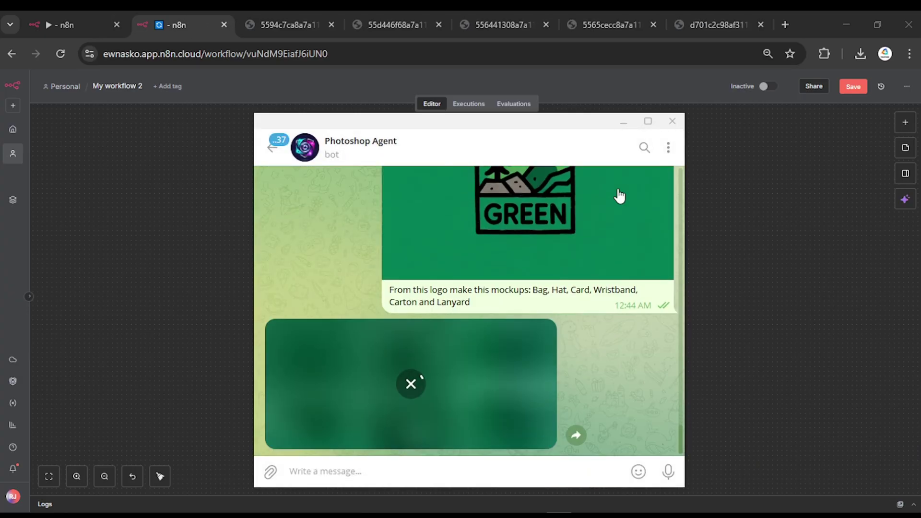
pyautogui.click(499, 405)
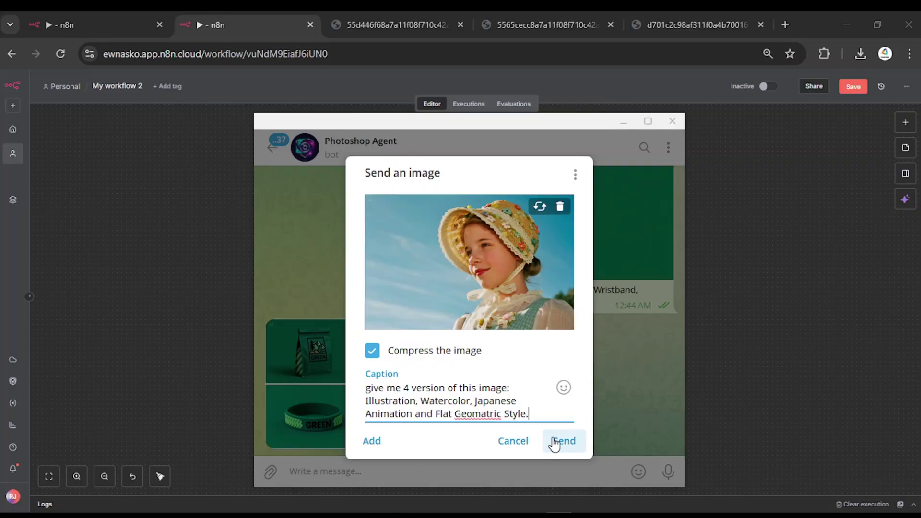
pyautogui.click(554, 442)
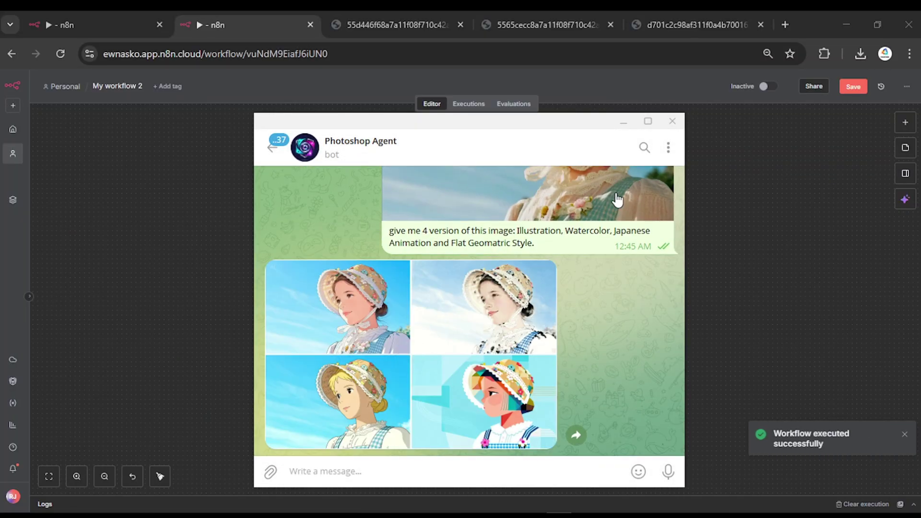
pyautogui.click(477, 326)
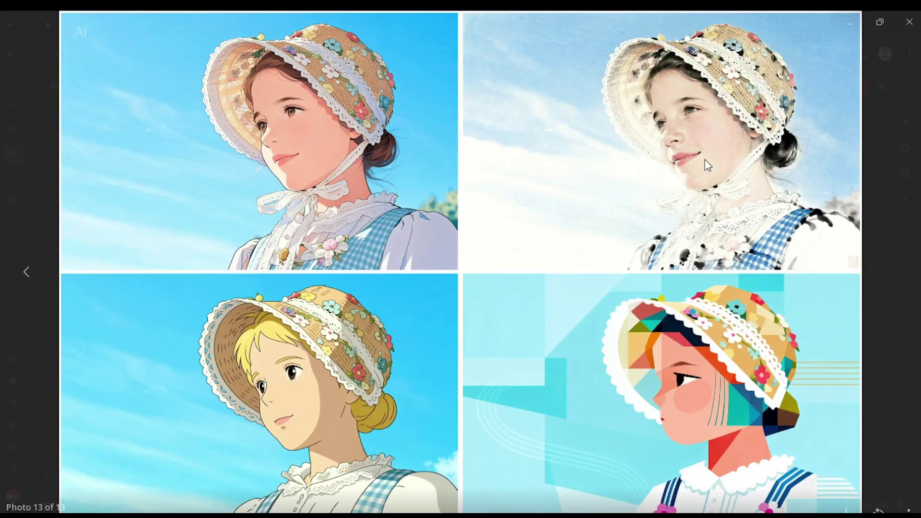
pyautogui.click(909, 21)
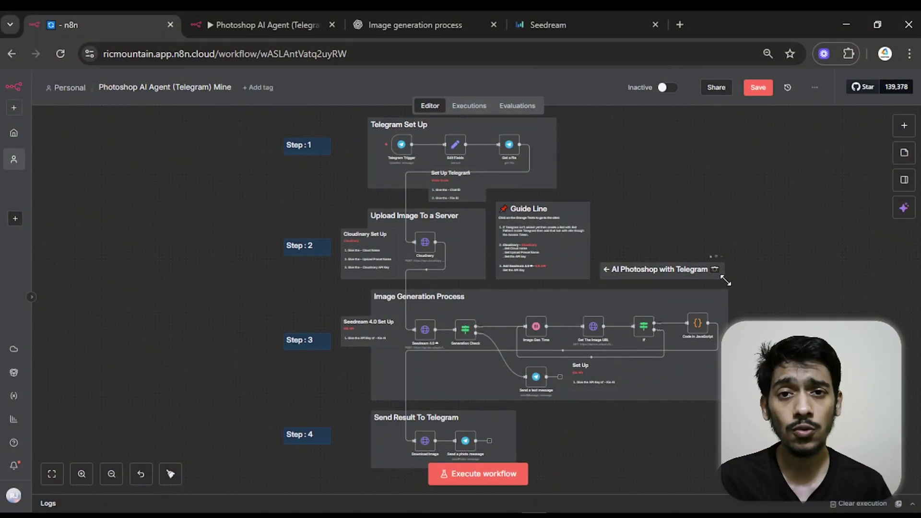
# Bring the Photoshop Agent Telegram chat window to the front from the taskbar preview
pyautogui.moveTo(583, 515)
pyautogui.click(624, 439)
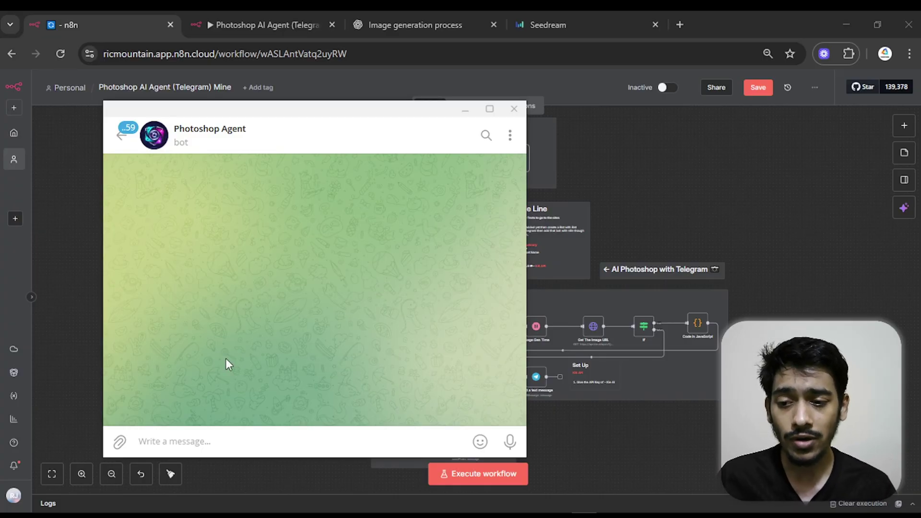
# Attach mtb test.jpg to the Photoshop Agent chat
pyautogui.click(119, 441)
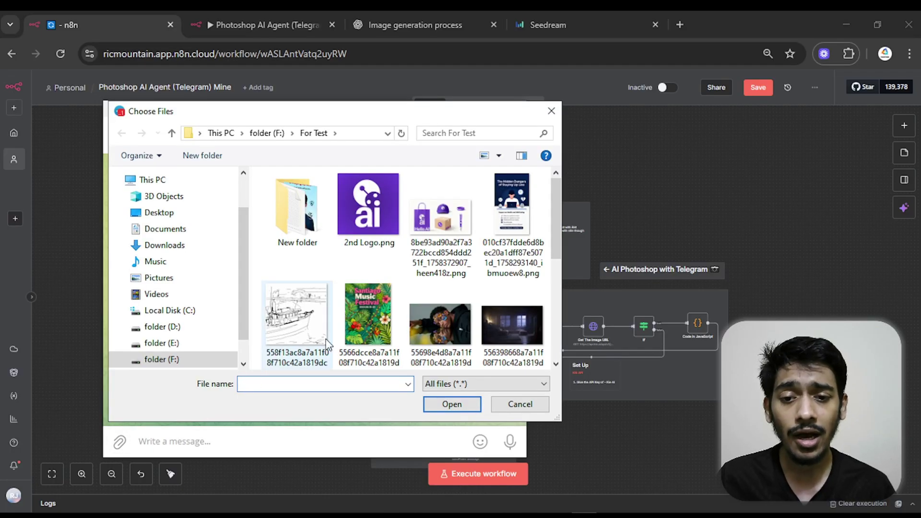
pyautogui.scroll(-3, 376, 306)
pyautogui.click(440, 307)
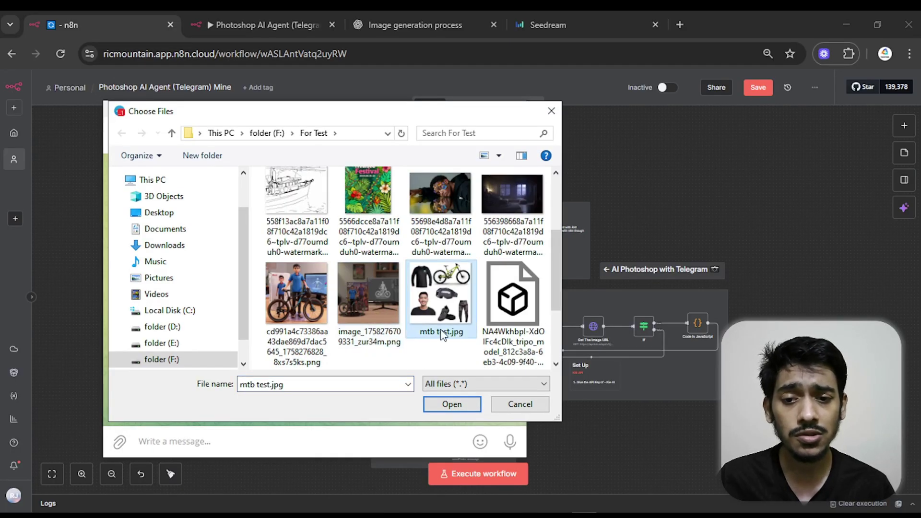
pyautogui.click(451, 404)
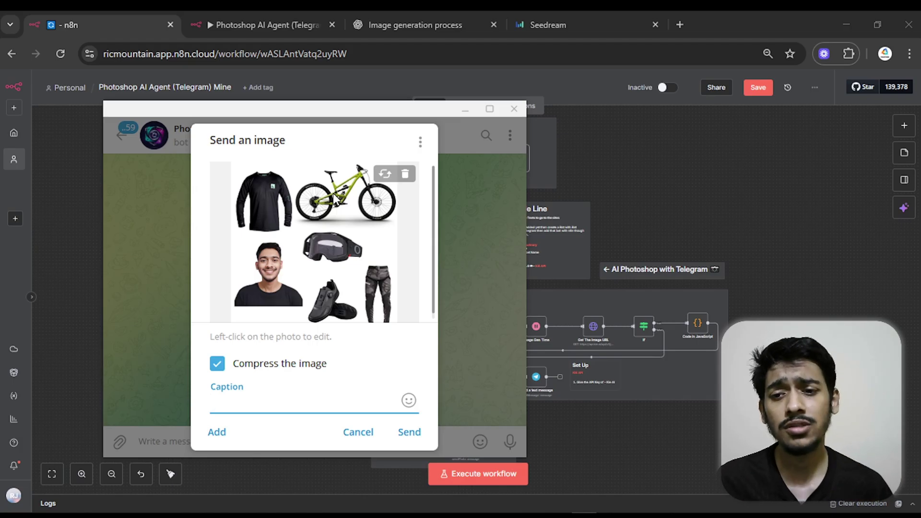
# Paste the detailed mountain-biking prompt as the caption and send the image
pyautogui.hotkey('ctrl', 'v')
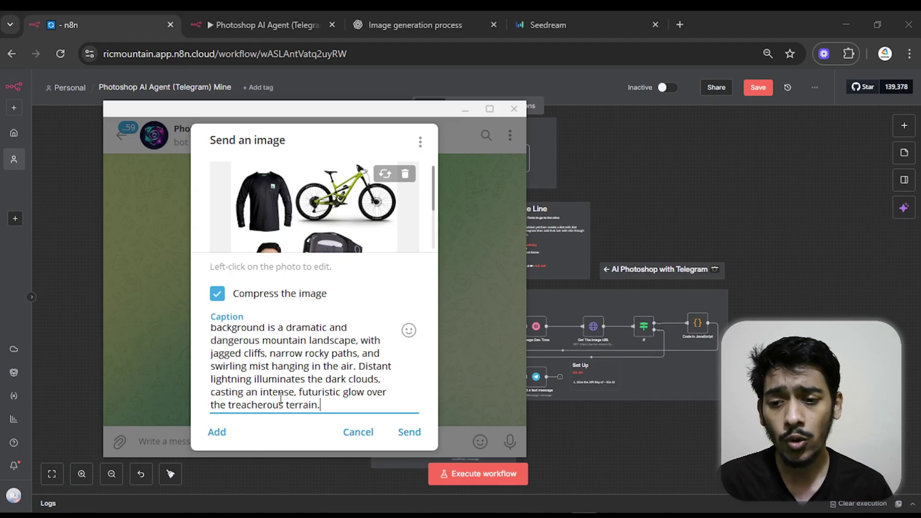
pyautogui.scroll(5, 306, 390)
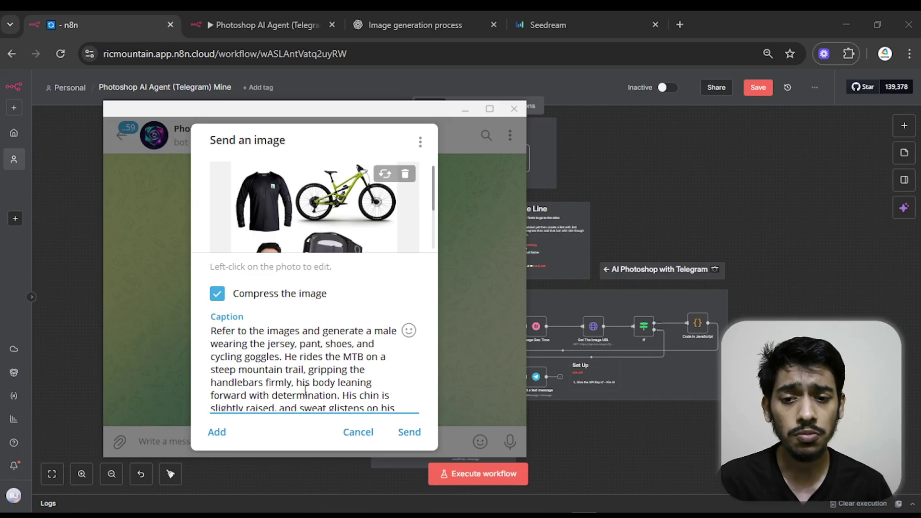
pyautogui.click(418, 438)
pyautogui.click(450, 475)
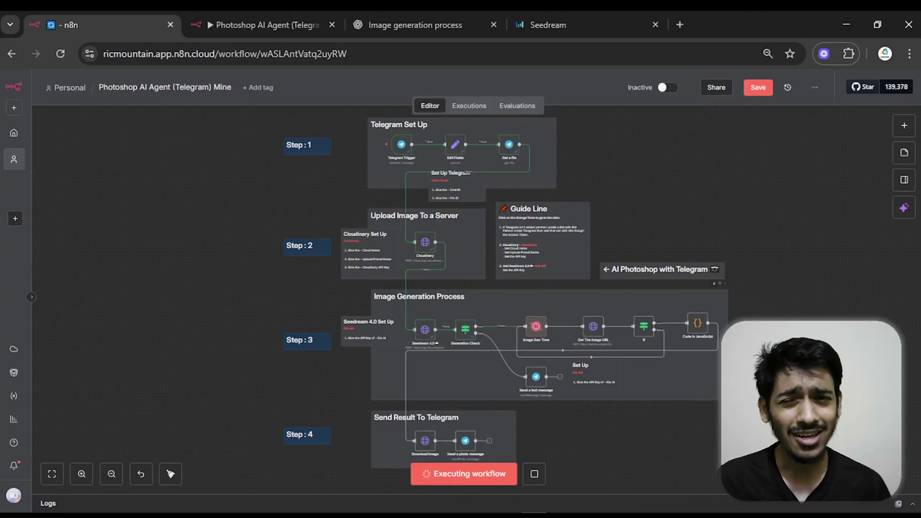
# View the bot's generated stormy-mountain-trail rider image full size, then close the viewer
pyautogui.hotkey('alt', 'Tab')
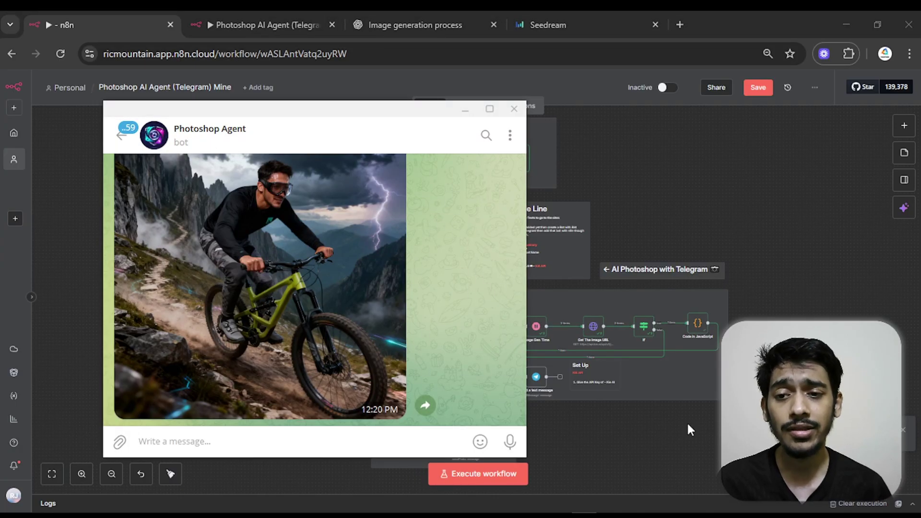
pyautogui.scroll(1, 309, 314)
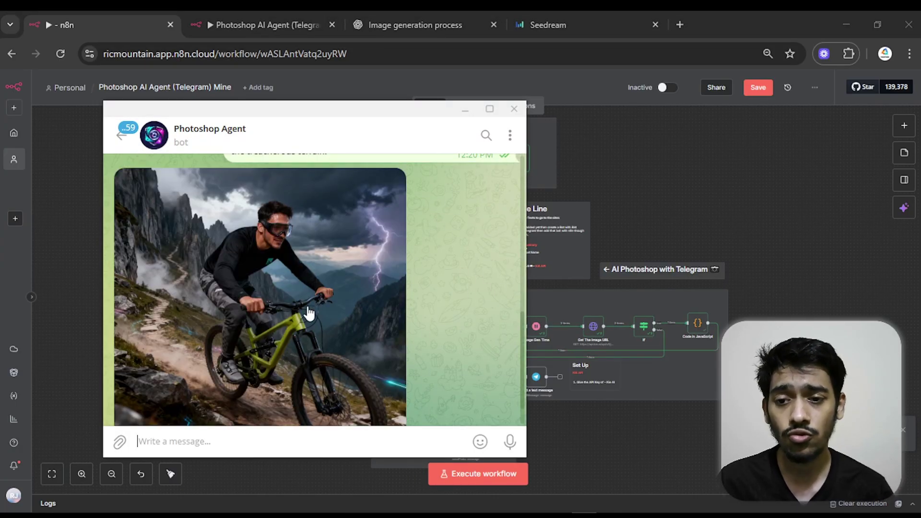
pyautogui.click(330, 298)
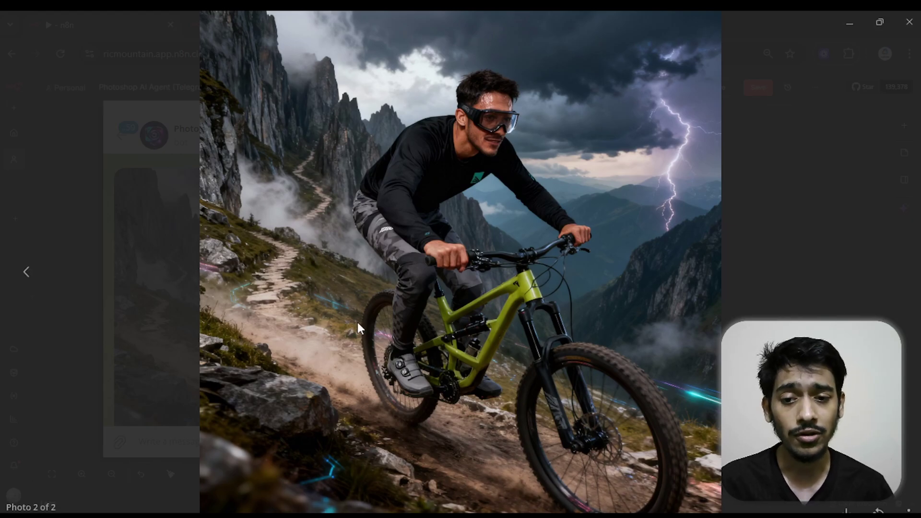
pyautogui.click(788, 207)
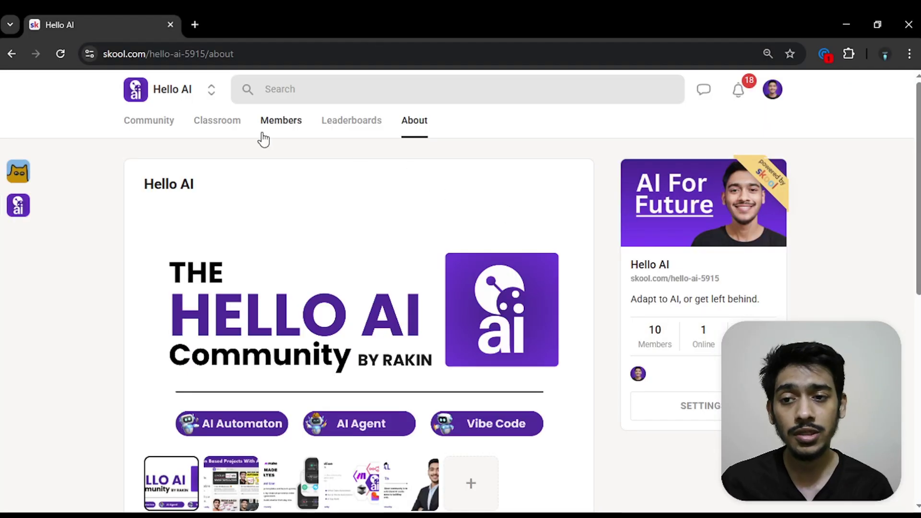
# In Classroom, open the Photoshop AI Agent (Telegram) lesson and choose Get This Workflow Template under Resources
pyautogui.click(238, 136)
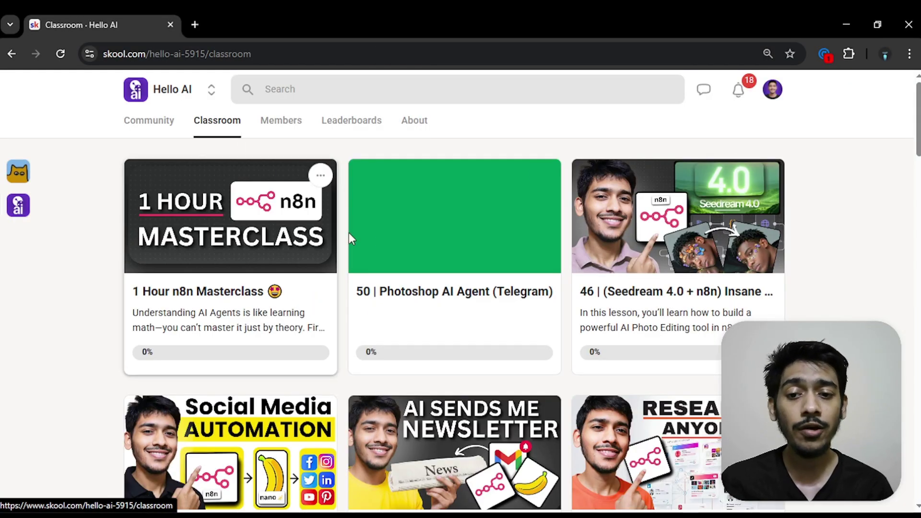
pyautogui.click(422, 241)
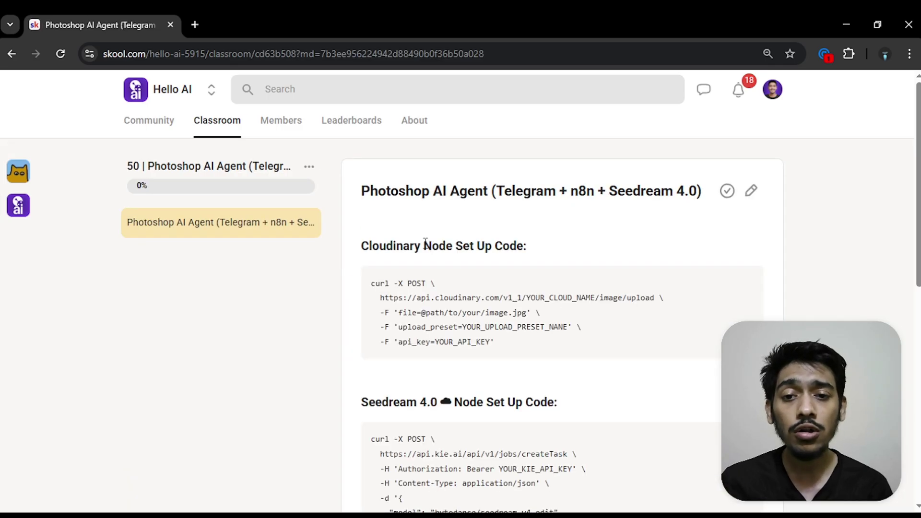
pyautogui.scroll(-6, 460, 287)
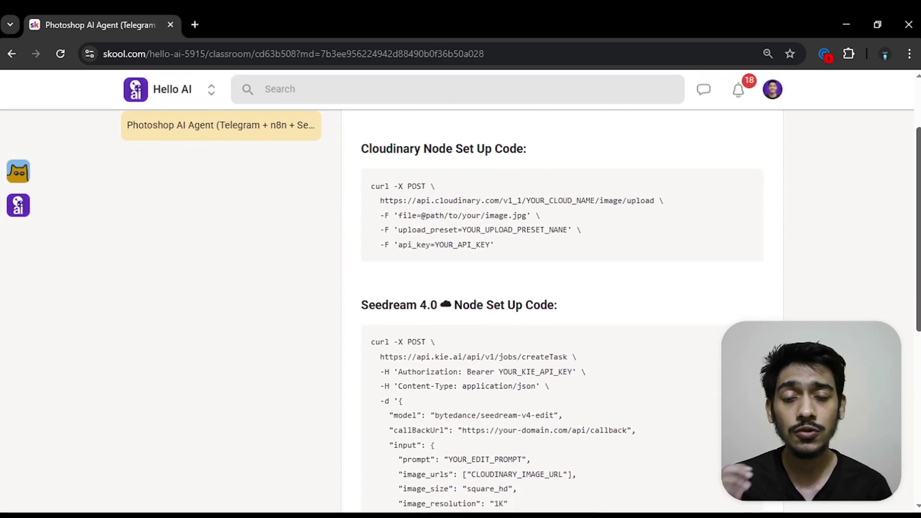
pyautogui.scroll(-3, 561, 312)
pyautogui.scroll(7, 561, 312)
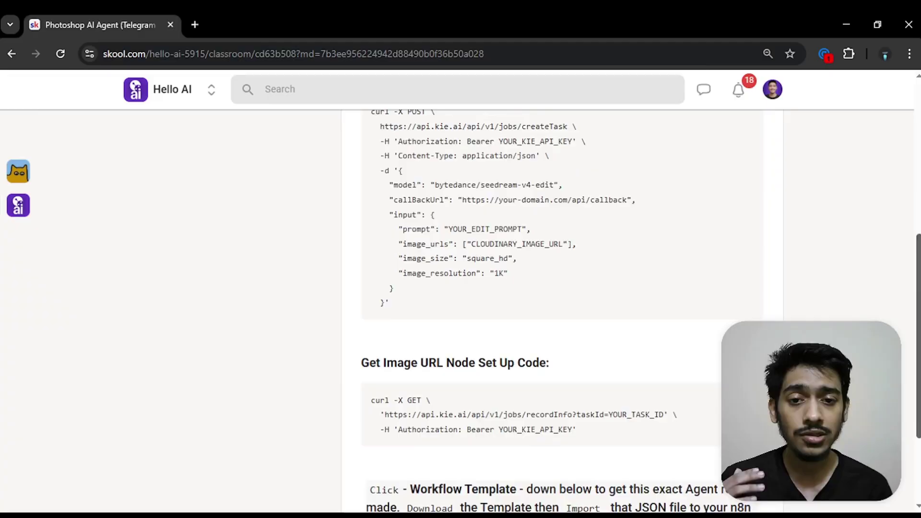
pyautogui.scroll(1, 561, 312)
pyautogui.scroll(-7, 561, 312)
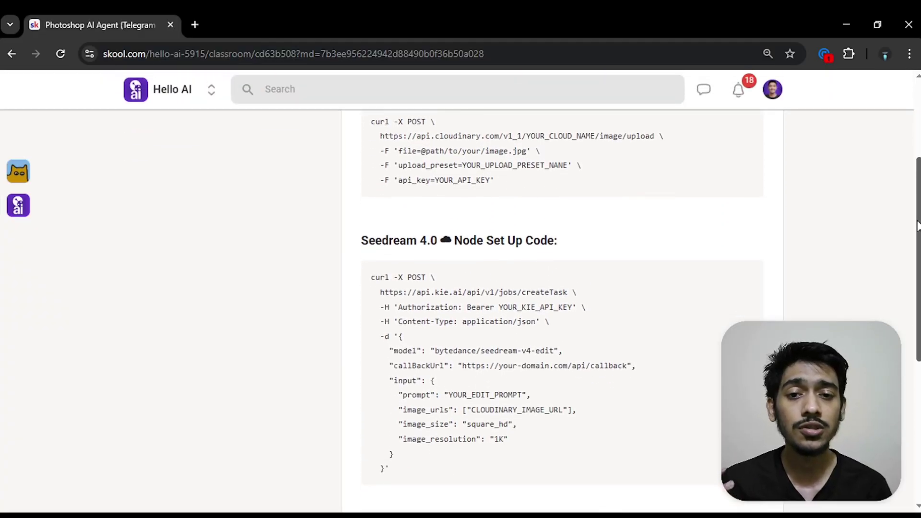
pyautogui.scroll(-2, 853, 271)
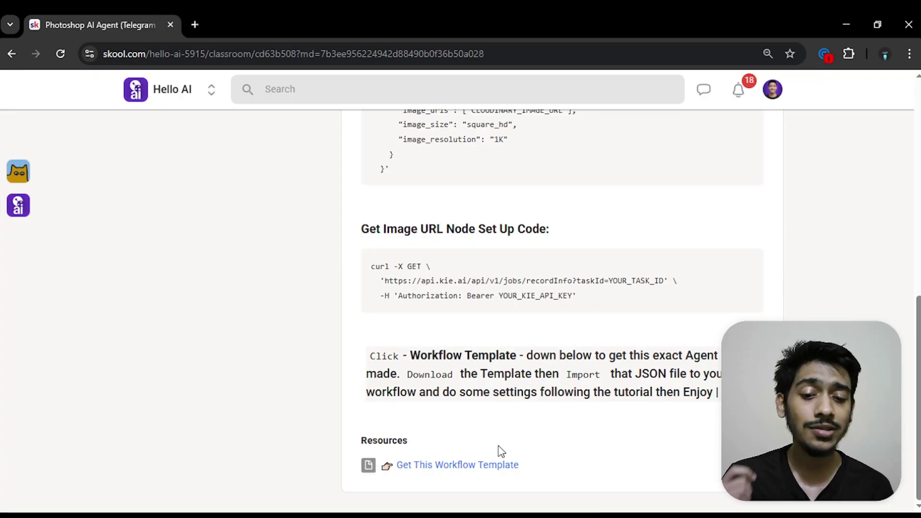
pyautogui.click(469, 465)
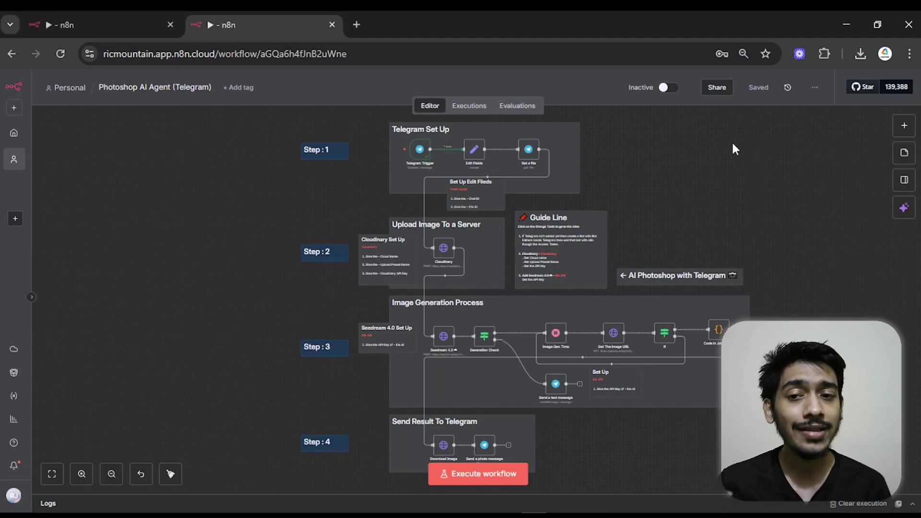
# Zoom and pan the canvas to centre the Telegram Set Up group on the Telegram Trigger node
pyautogui.click(817, 94)
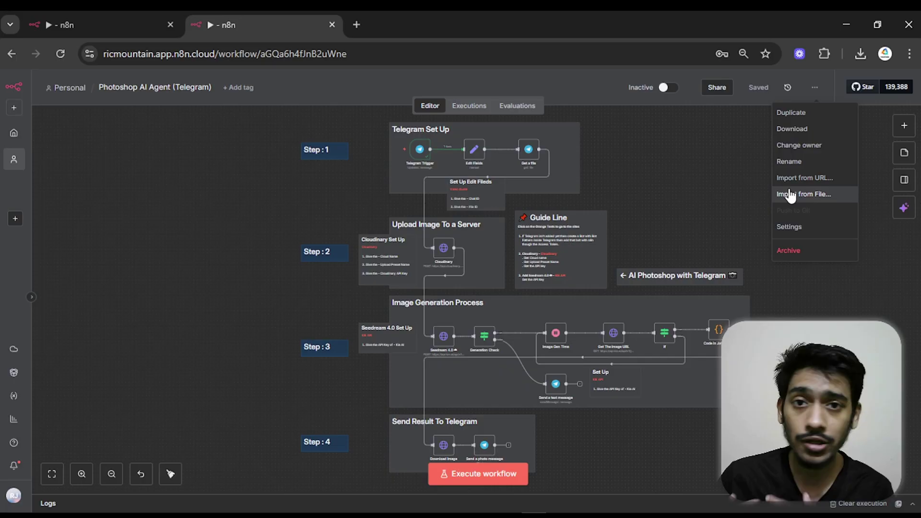
pyautogui.click(697, 189)
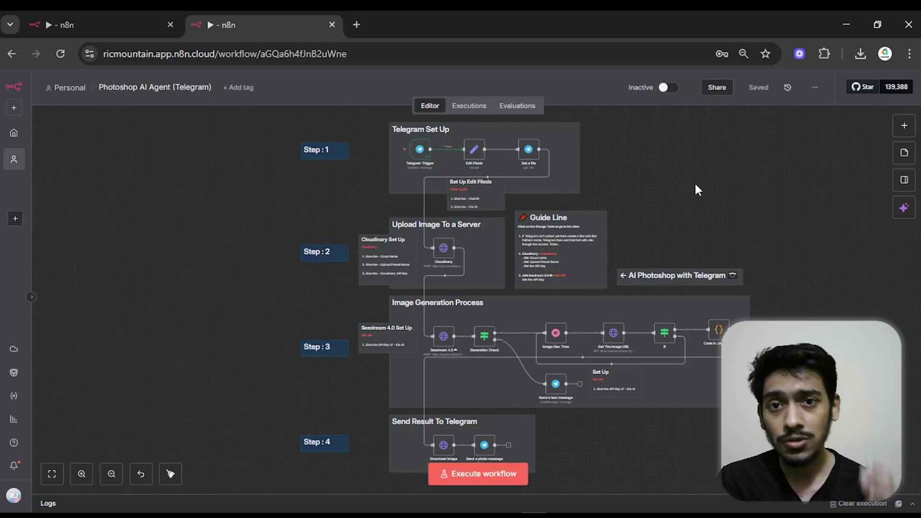
pyautogui.scroll(5, 697, 190)
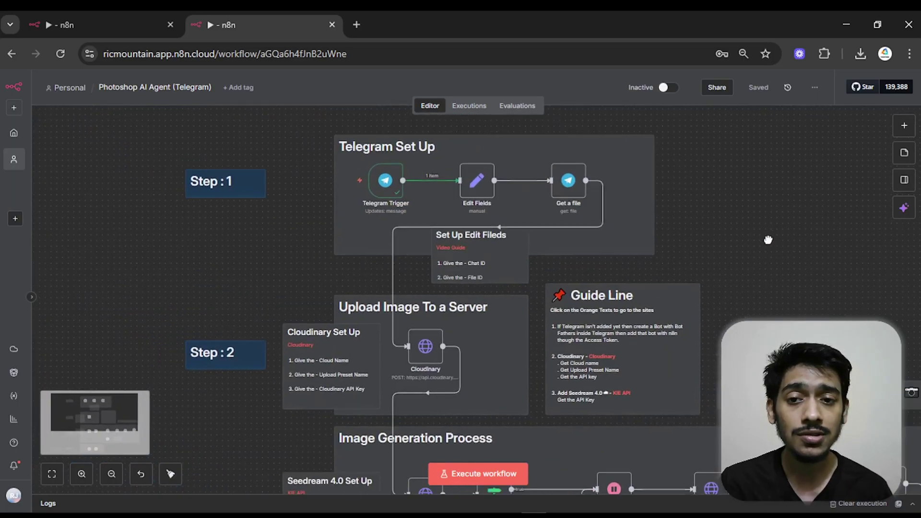
pyautogui.hscroll(-3, 779, 231)
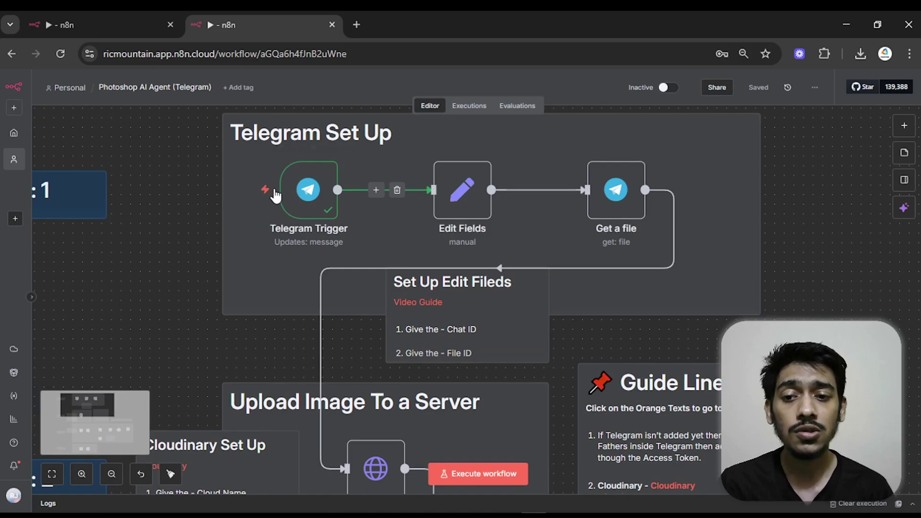
# Create a new Telegram credential from the Telegram Trigger node's credential dropdown
pyautogui.doubleClick(308, 192)
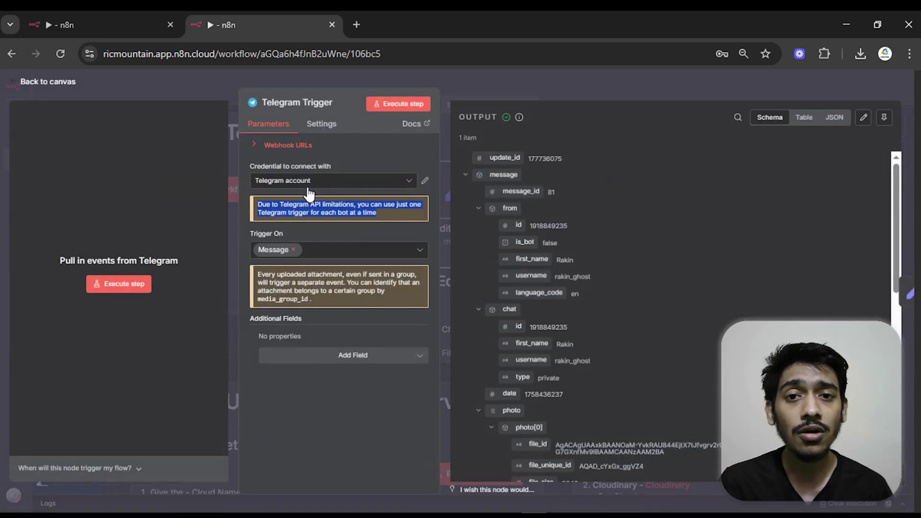
pyautogui.click(349, 232)
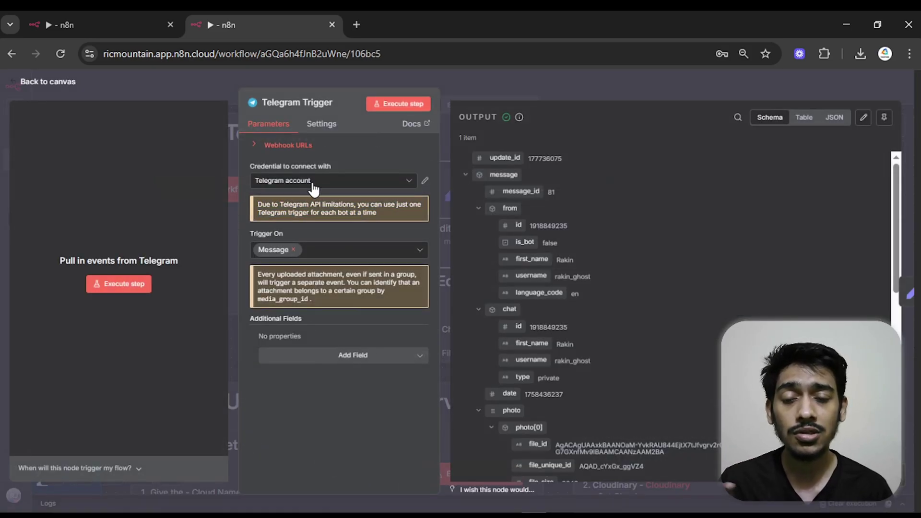
pyautogui.click(313, 182)
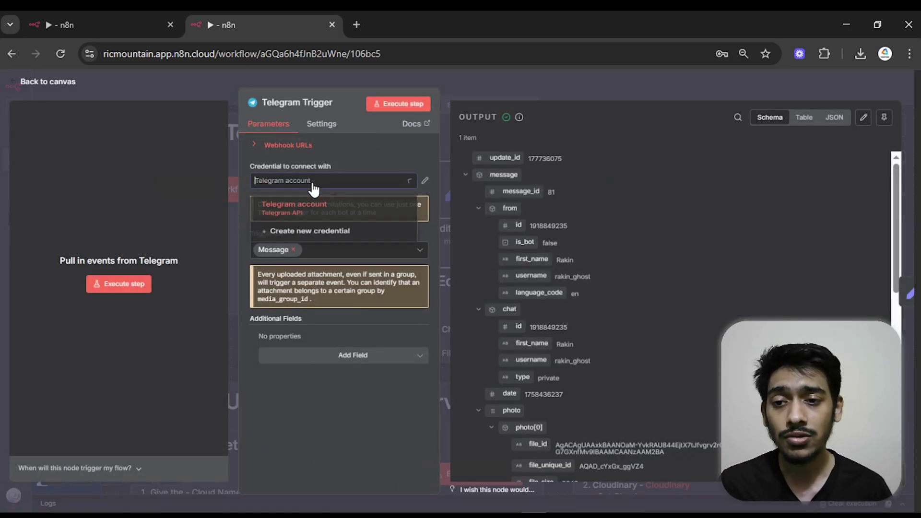
pyautogui.click(309, 236)
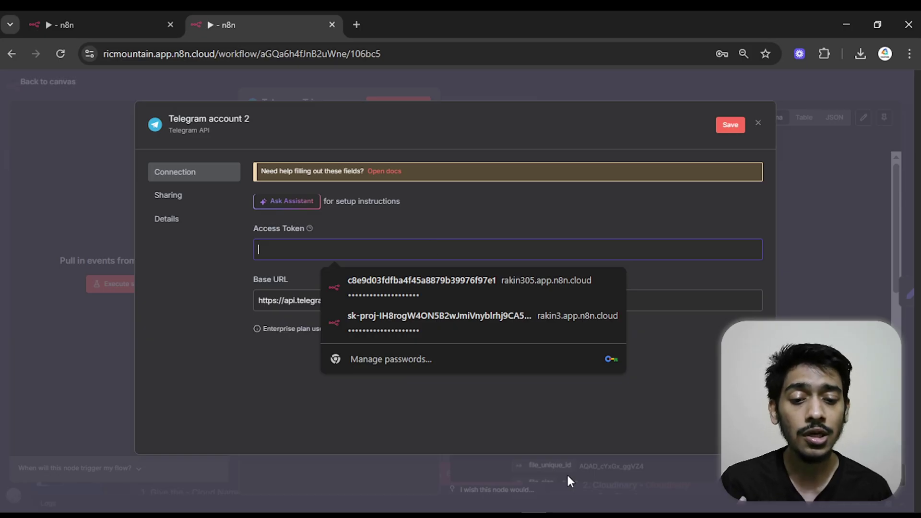
pyautogui.click(583, 513)
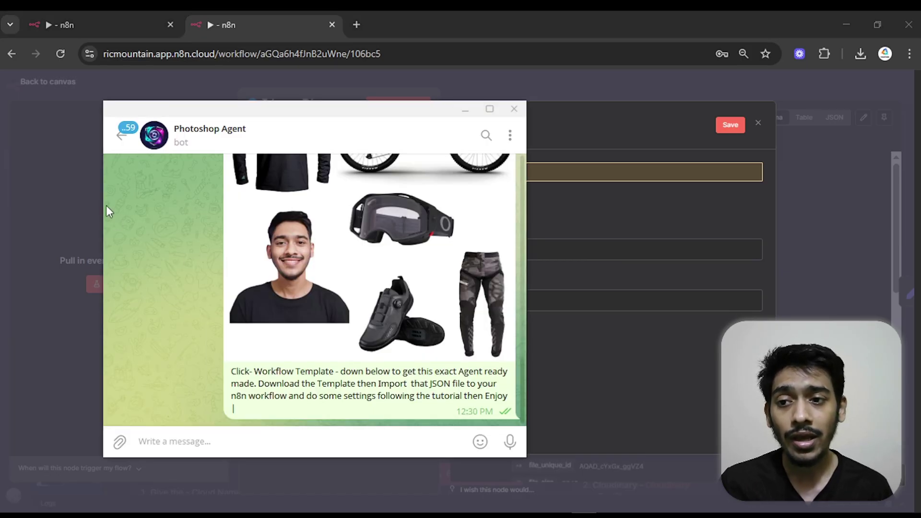
# Search 'Bot' in Telegram, open BotFather and scroll its command list, then minimize Telegram
pyautogui.click(120, 135)
pyautogui.click(204, 132)
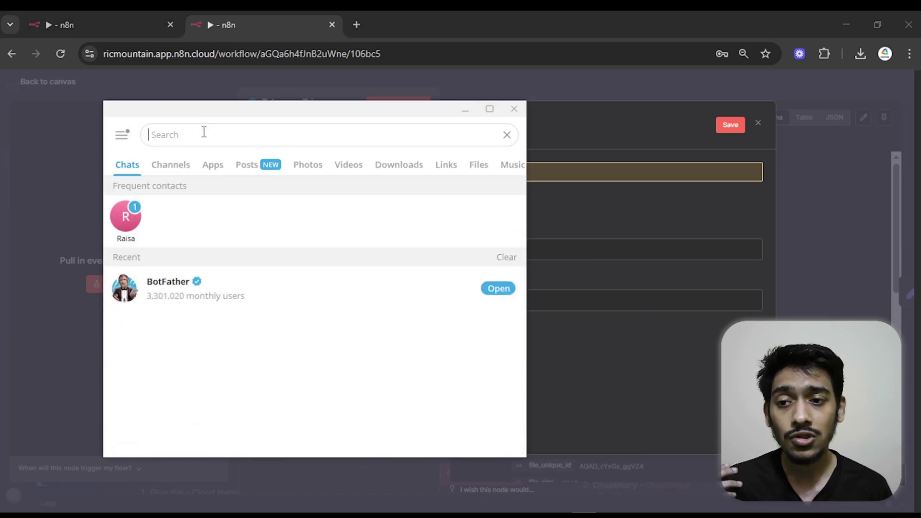
pyautogui.write('Bot')
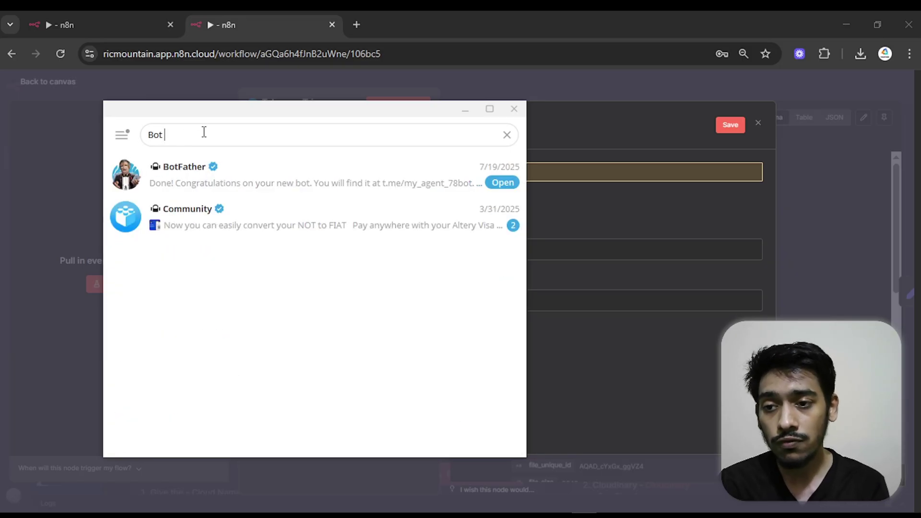
pyautogui.click(217, 179)
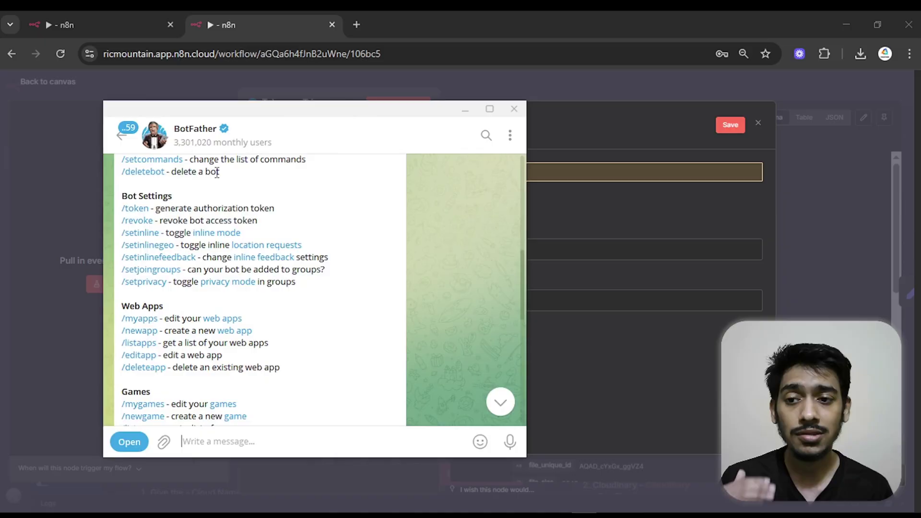
pyautogui.scroll(-2, 302, 262)
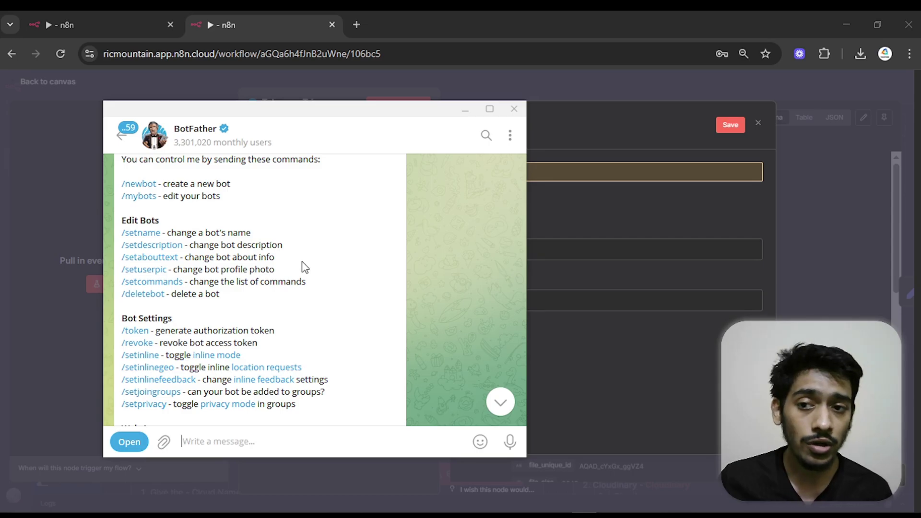
pyautogui.click(461, 111)
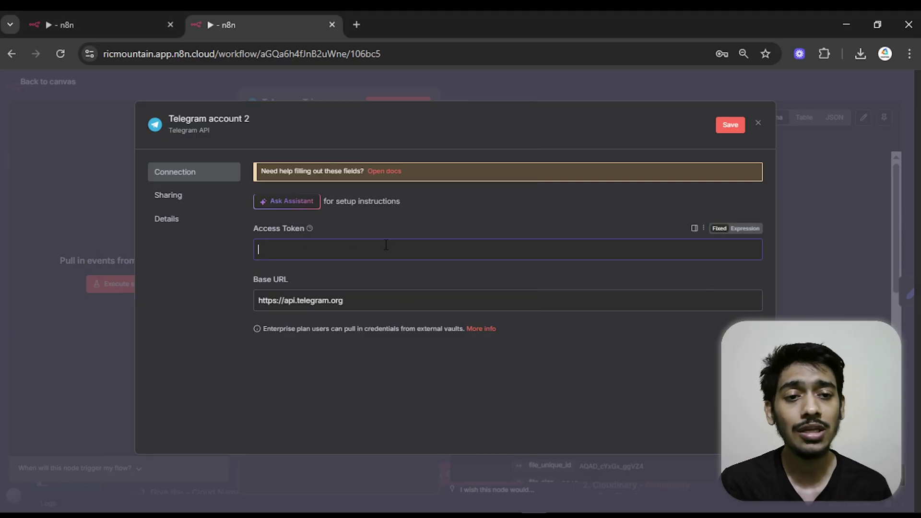
# Close the Telegram credential form and node panel, then zoom to Step 2's Cloudinary Set Up note
pyautogui.click(757, 123)
pyautogui.press('Escape')
pyautogui.moveTo(758, 263); pyautogui.dragTo(717, 136)
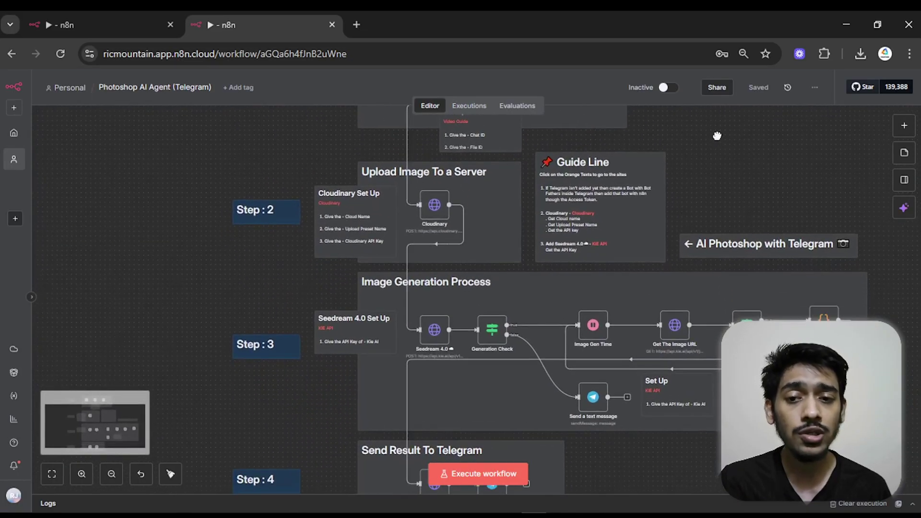
pyautogui.scroll(2, 684, 154)
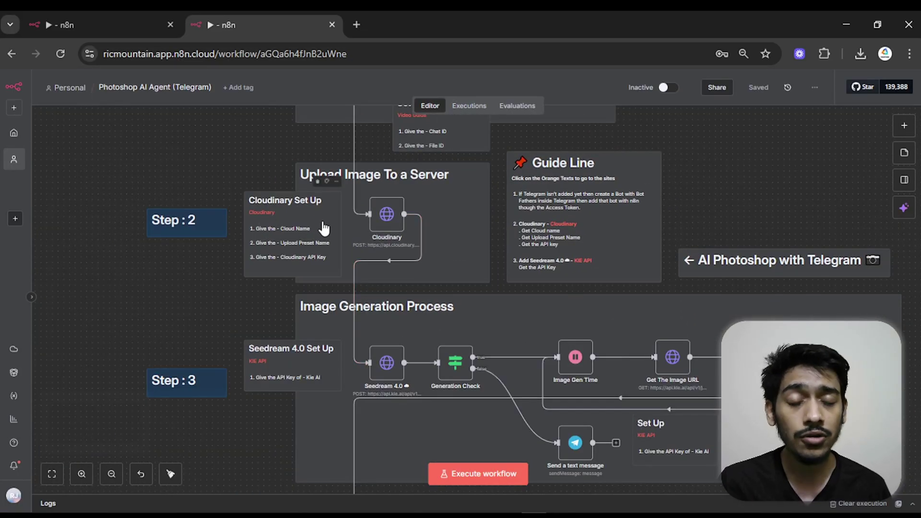
pyautogui.scroll(1, 300, 175)
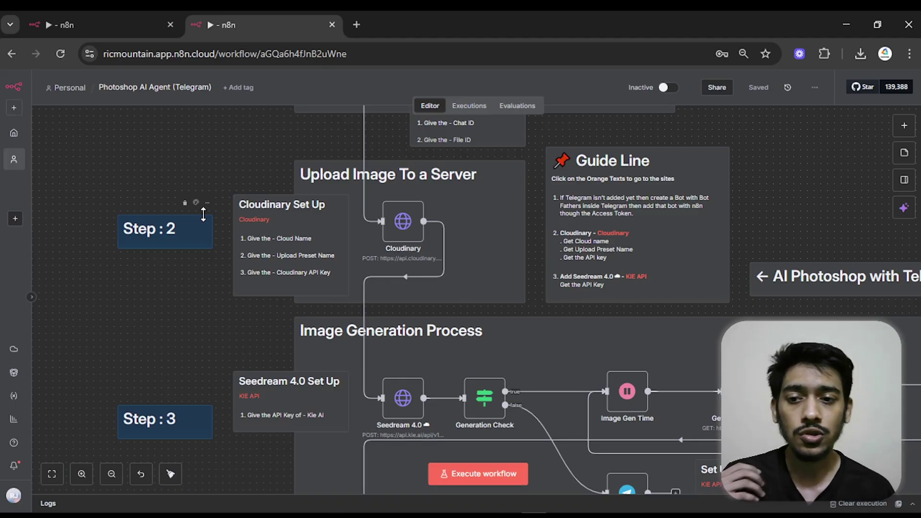
pyautogui.scroll(3, 220, 219)
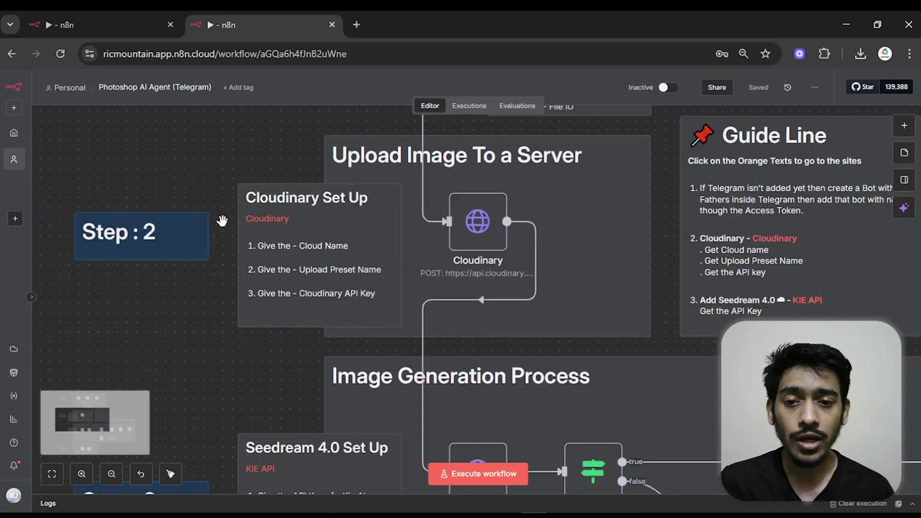
# Open Cloudinary's API Keys settings page via the setup note's link, then return to the n8n tab
pyautogui.click(262, 217)
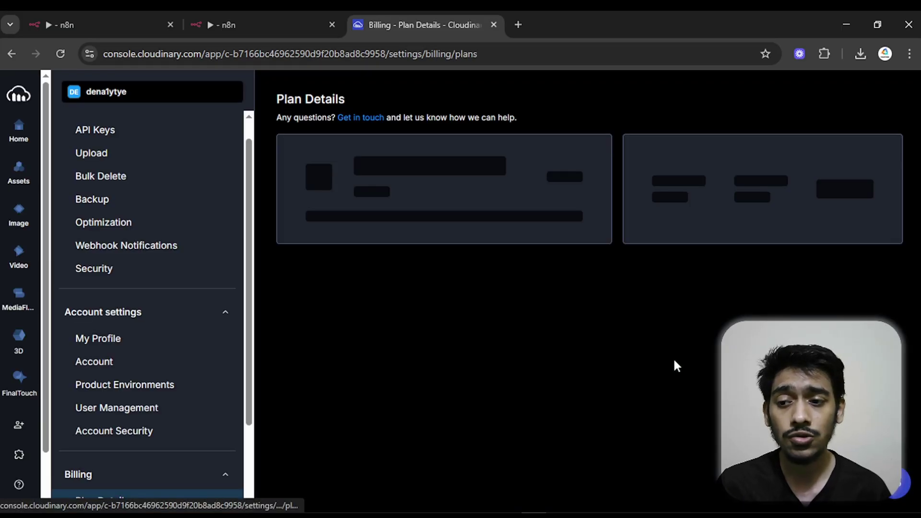
pyautogui.scroll(-2, 28, 353)
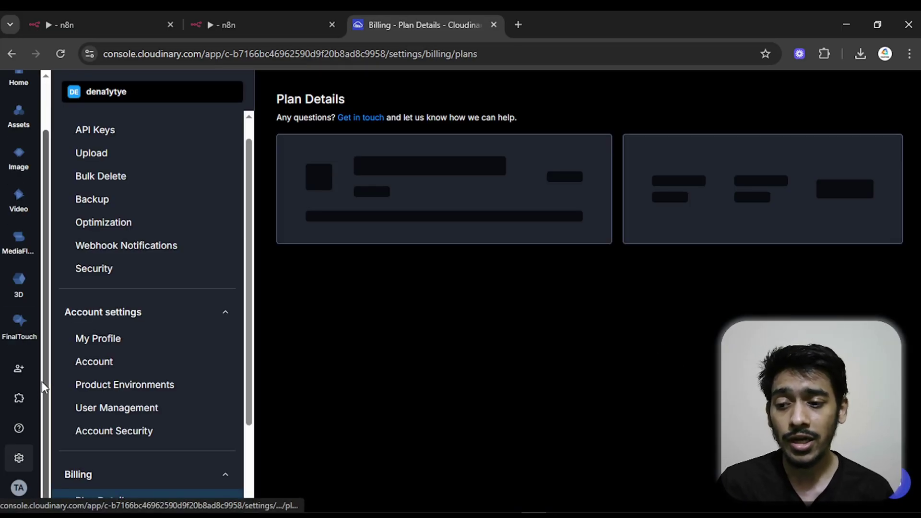
pyautogui.click(19, 469)
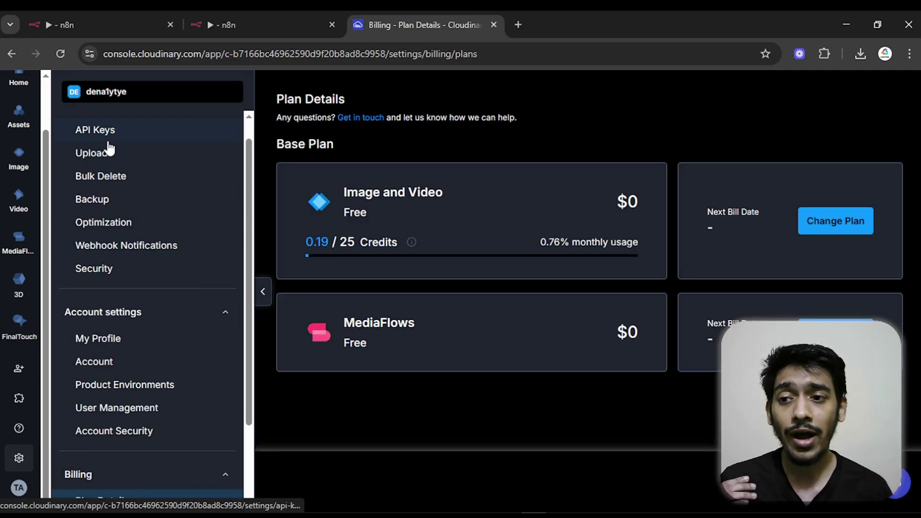
pyautogui.click(105, 142)
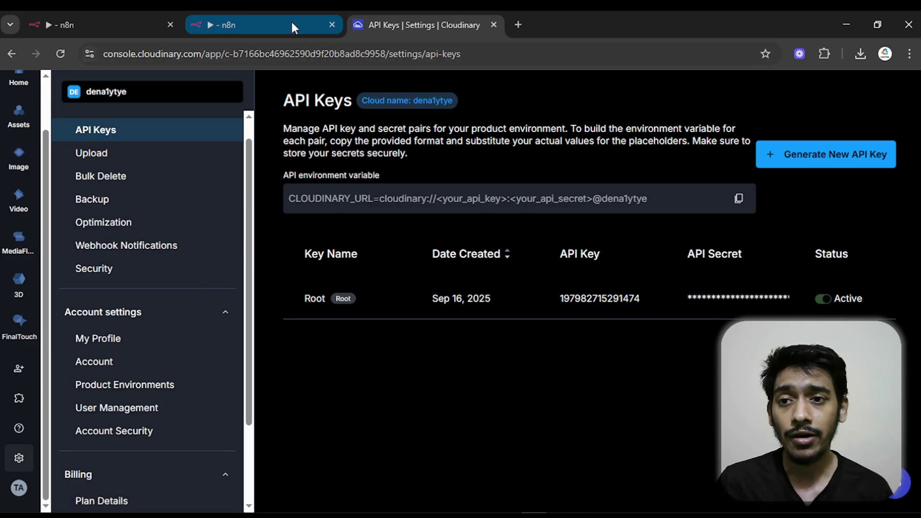
pyautogui.click(259, 15)
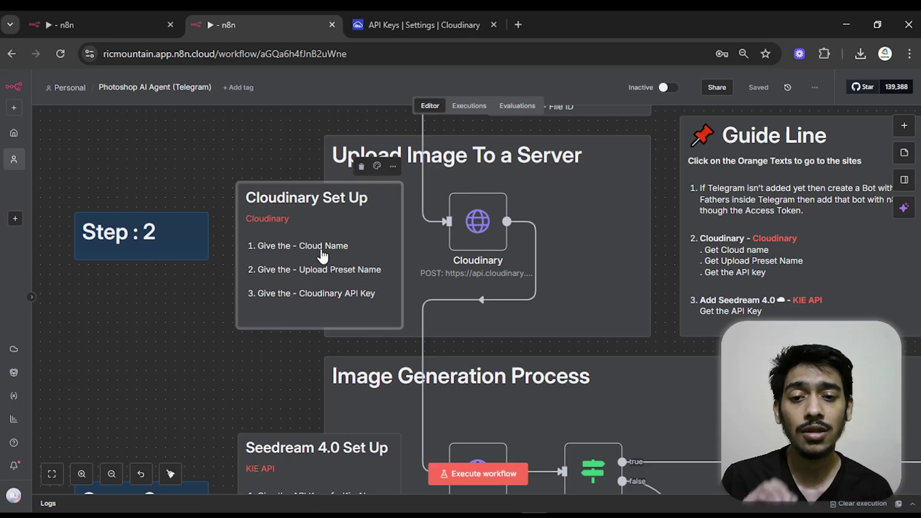
# Replace the 'Your Cloud Name' placeholder in the Cloudinary node's upload URL with the account's cloud name
pyautogui.doubleClick(475, 241)
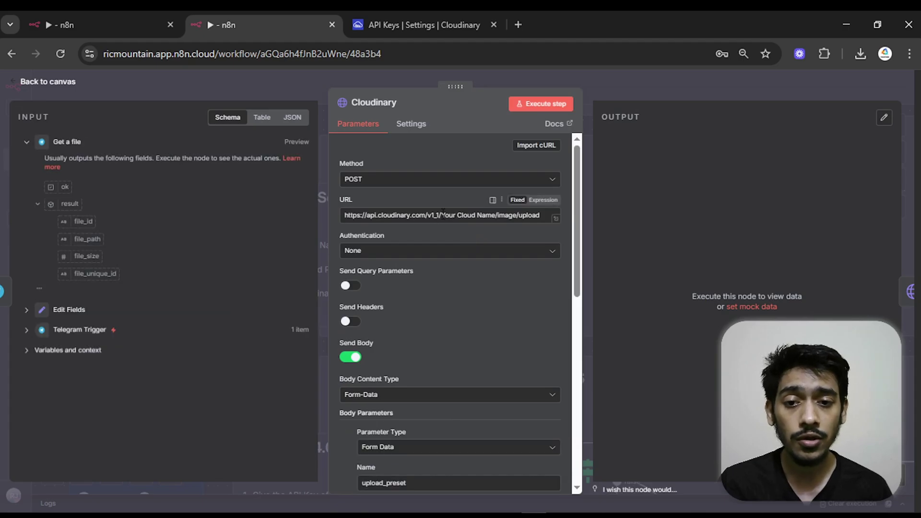
pyautogui.moveTo(441, 214); pyautogui.dragTo(496, 215)
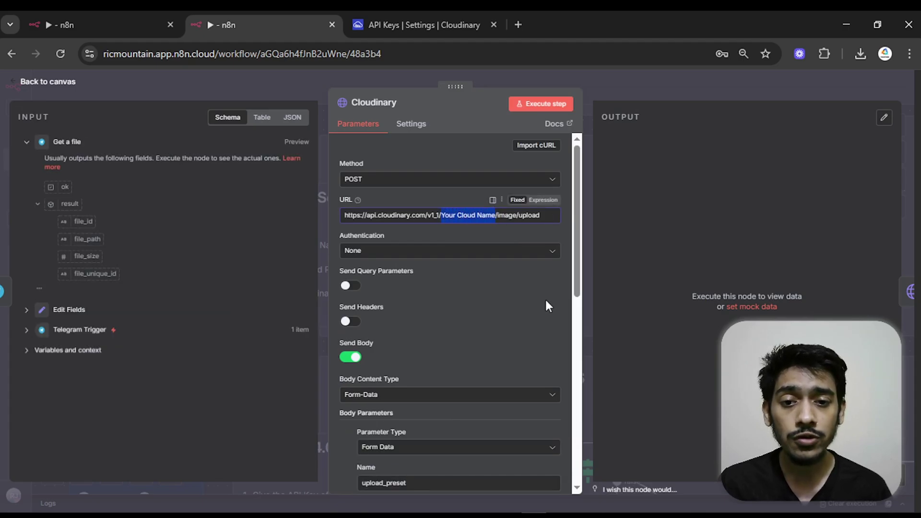
pyautogui.click(439, 30)
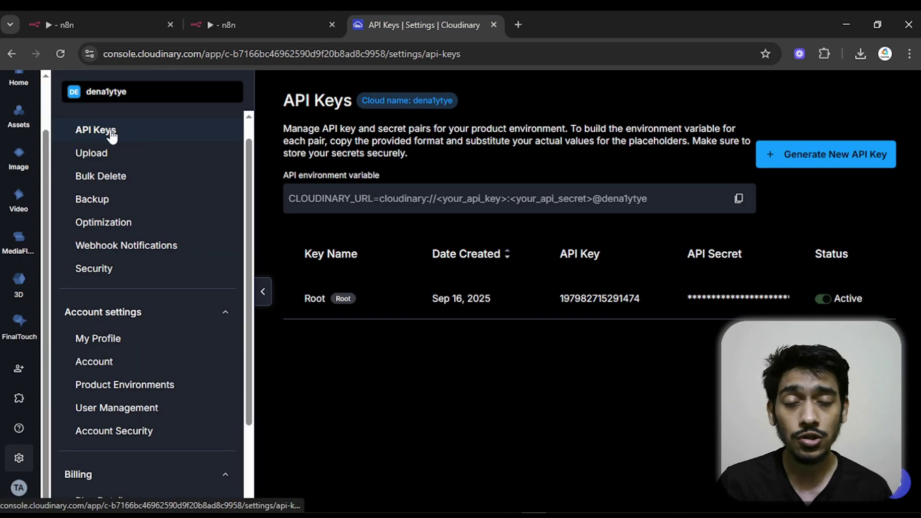
pyautogui.click(110, 134)
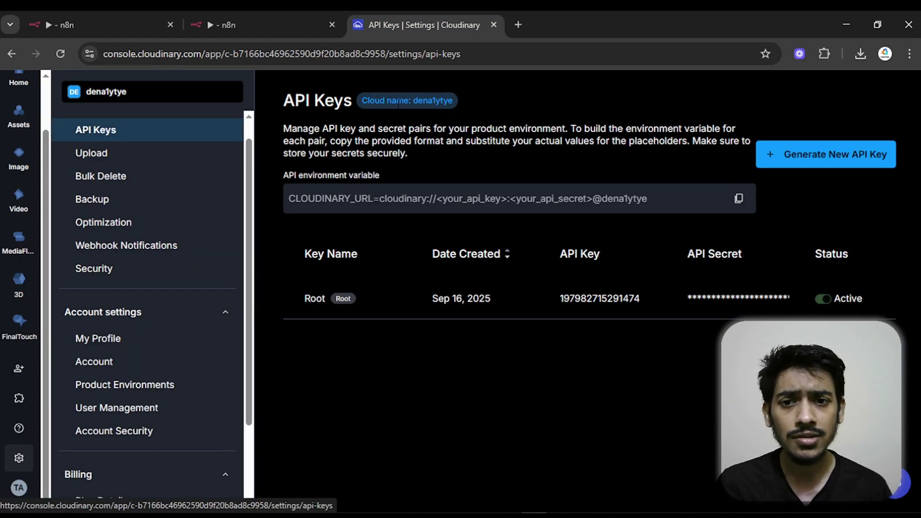
pyautogui.moveTo(413, 101); pyautogui.dragTo(454, 100)
pyautogui.rightClick(453, 101)
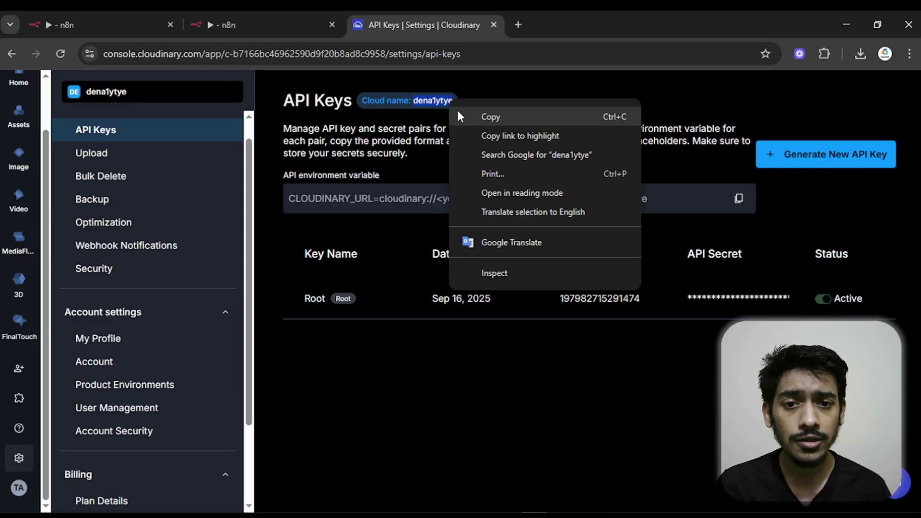
pyautogui.click(489, 116)
pyautogui.click(298, 11)
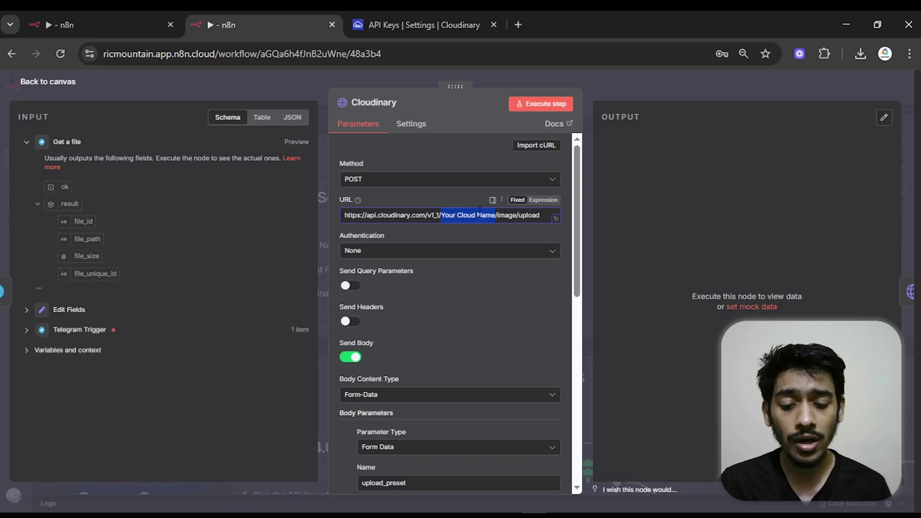
pyautogui.hotkey('ctrl', 'v')
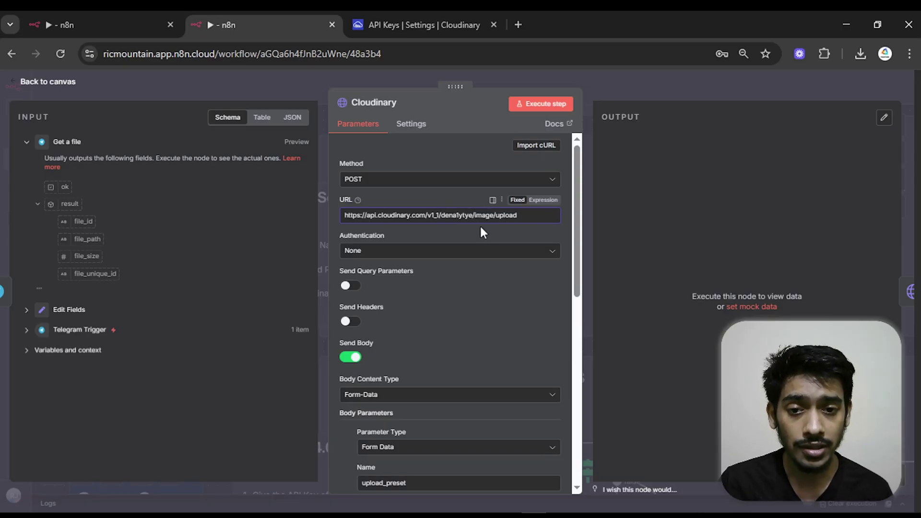
pyautogui.moveTo(472, 216); pyautogui.dragTo(440, 216)
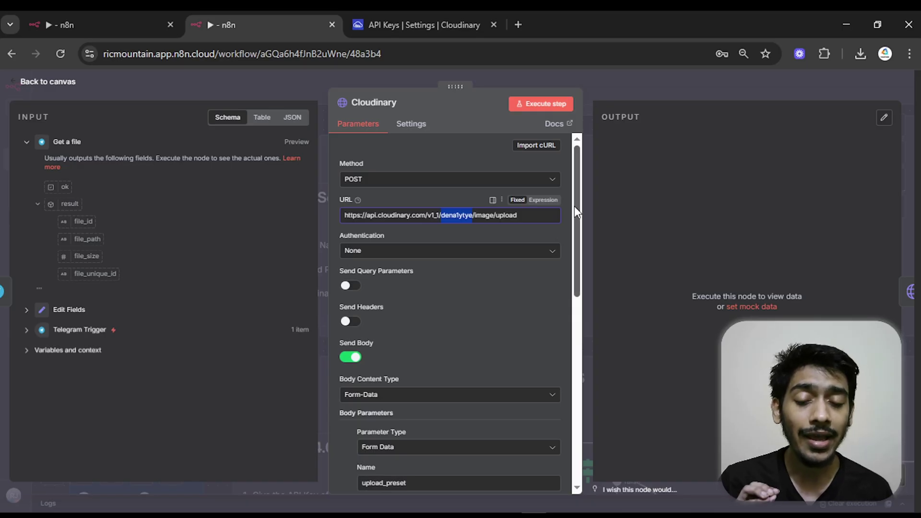
# Select the upload_preset placeholder value under Body Parameters and return to Cloudinary
pyautogui.moveTo(574, 206); pyautogui.dragTo(571, 323)
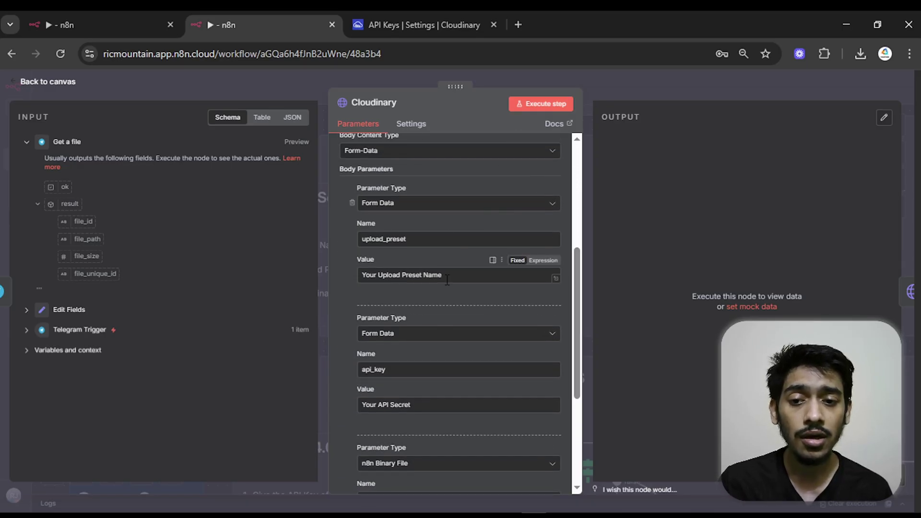
pyautogui.moveTo(441, 275); pyautogui.dragTo(360, 277)
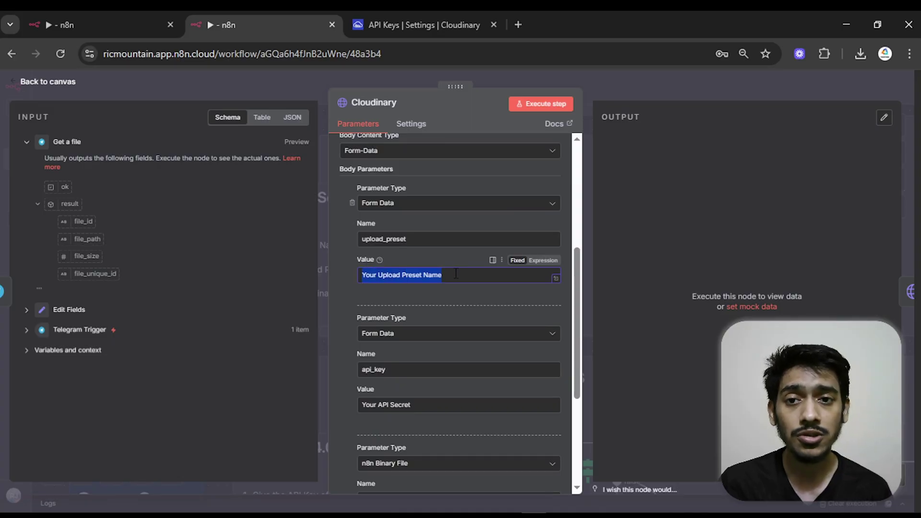
pyautogui.click(416, 14)
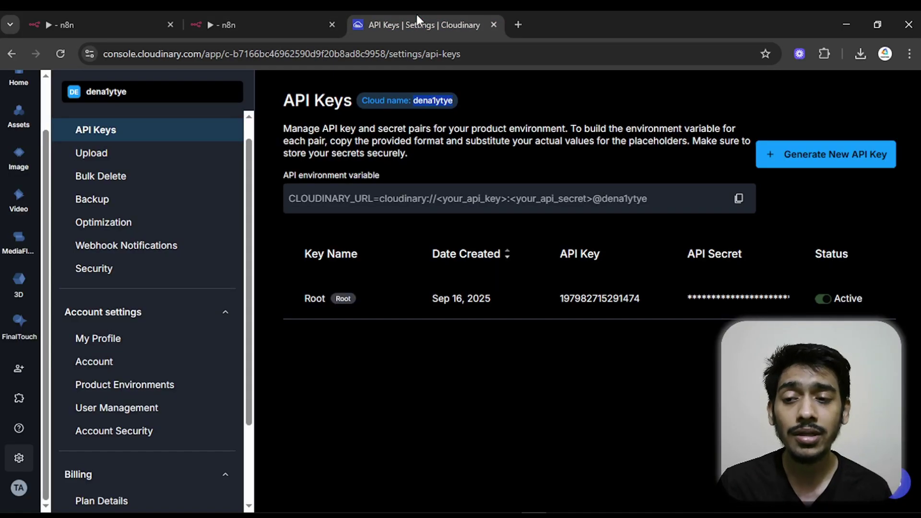
# Open Upload Presets, try a new preset with Unsigned signing mode, then discard it
pyautogui.click(129, 155)
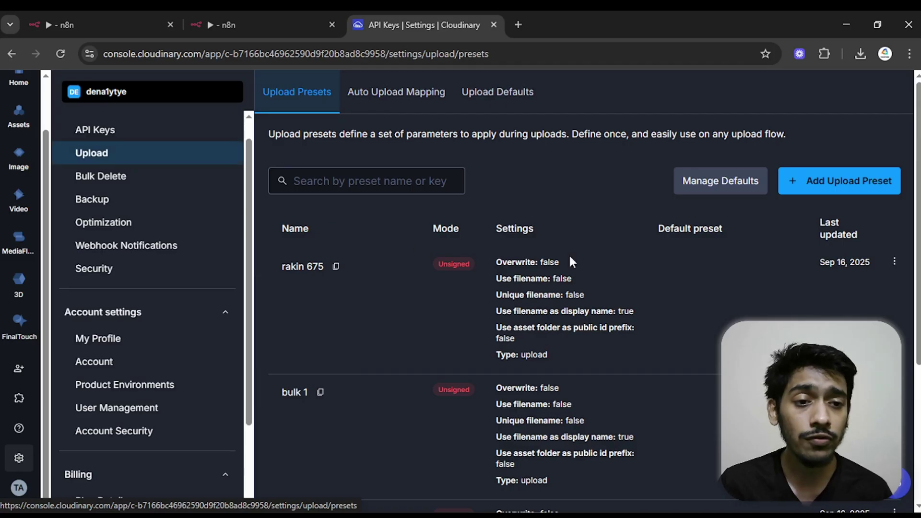
pyautogui.click(802, 186)
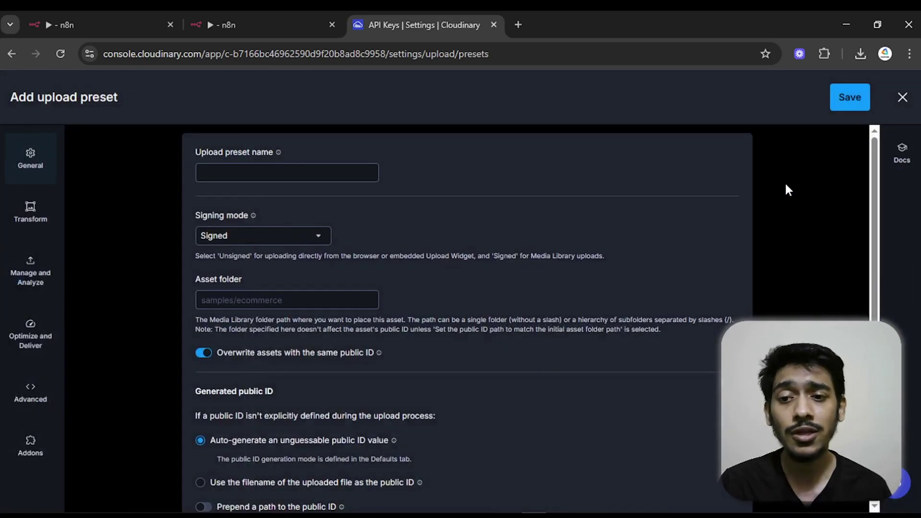
pyautogui.click(295, 172)
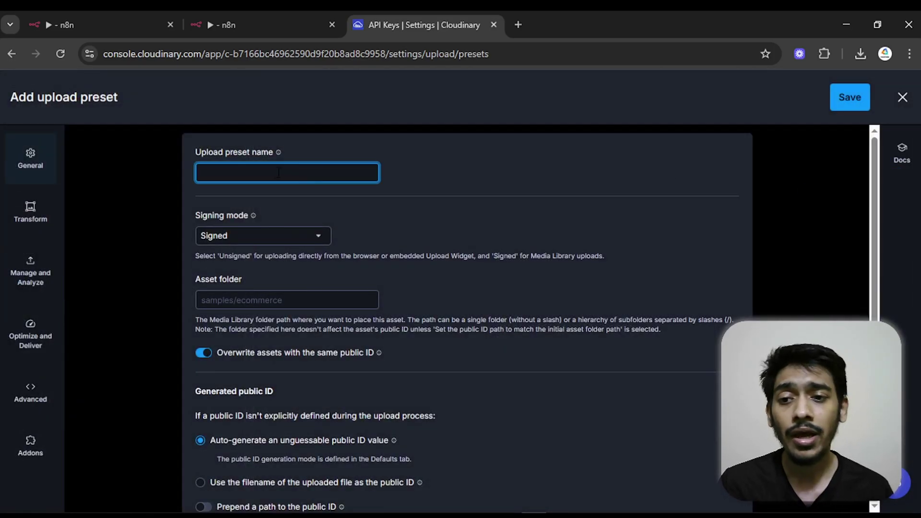
pyautogui.click(260, 229)
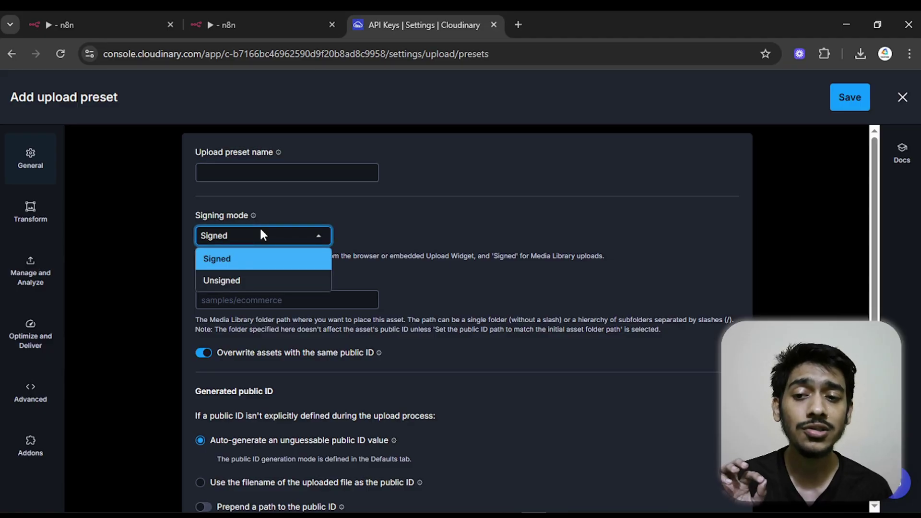
pyautogui.click(240, 276)
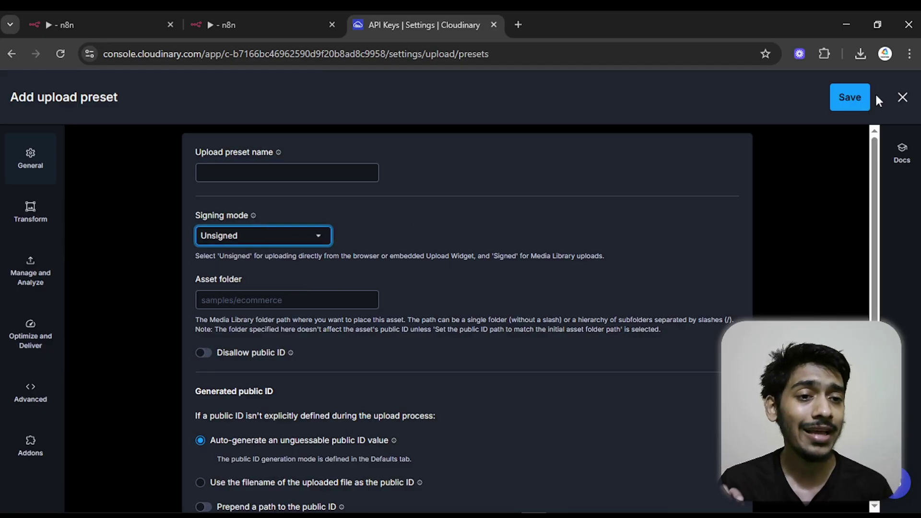
pyautogui.click(902, 97)
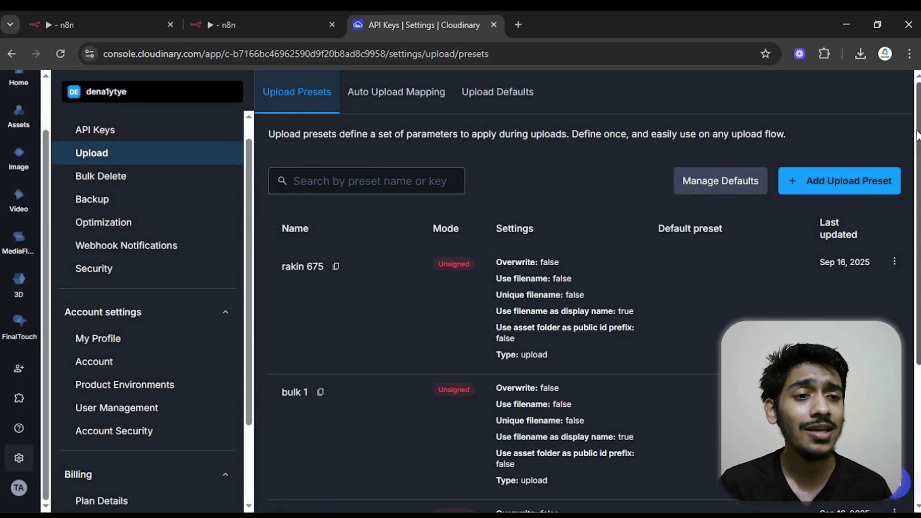
# Copy the existing unsigned preset name rakin 675 and go back to n8n
pyautogui.moveTo(917, 135); pyautogui.dragTo(911, 350)
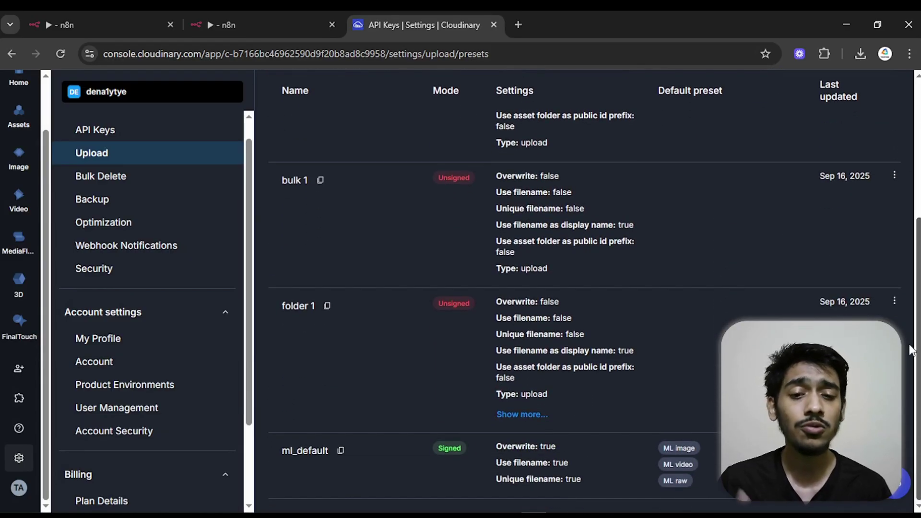
pyautogui.scroll(4, 894, 138)
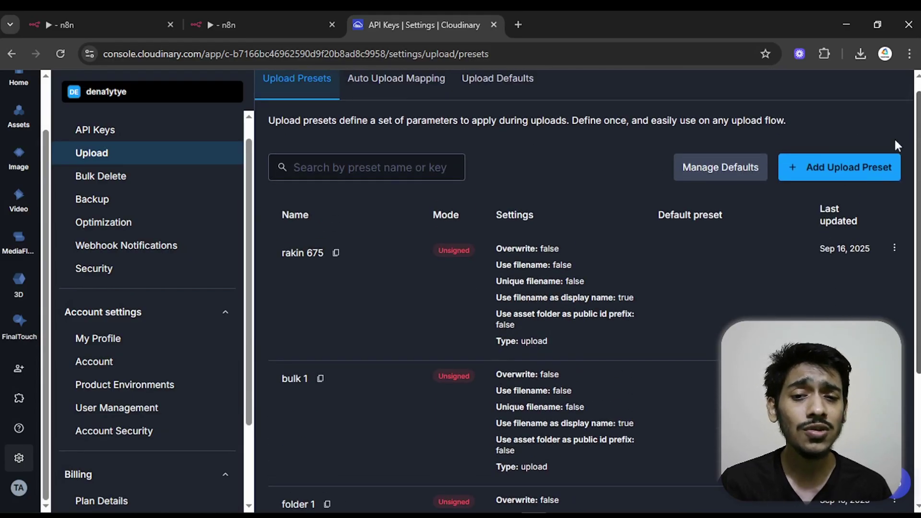
pyautogui.click(344, 253)
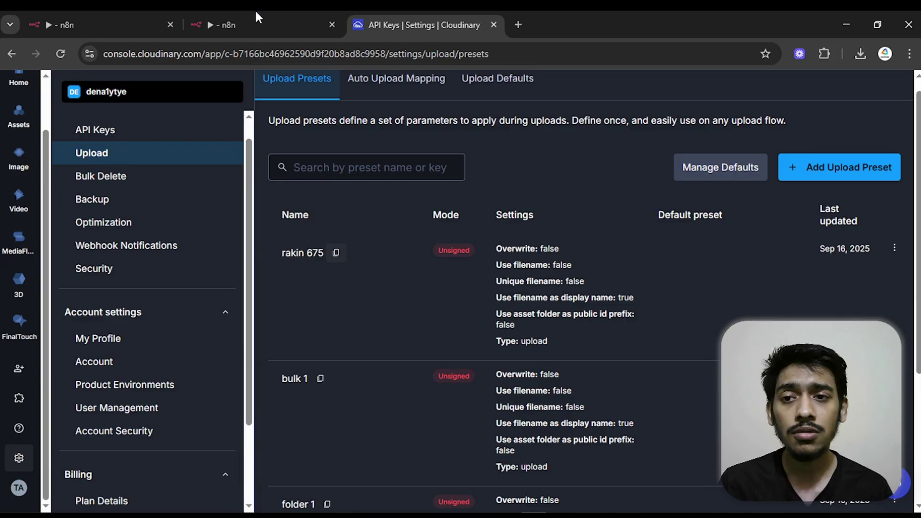
pyautogui.click(234, 15)
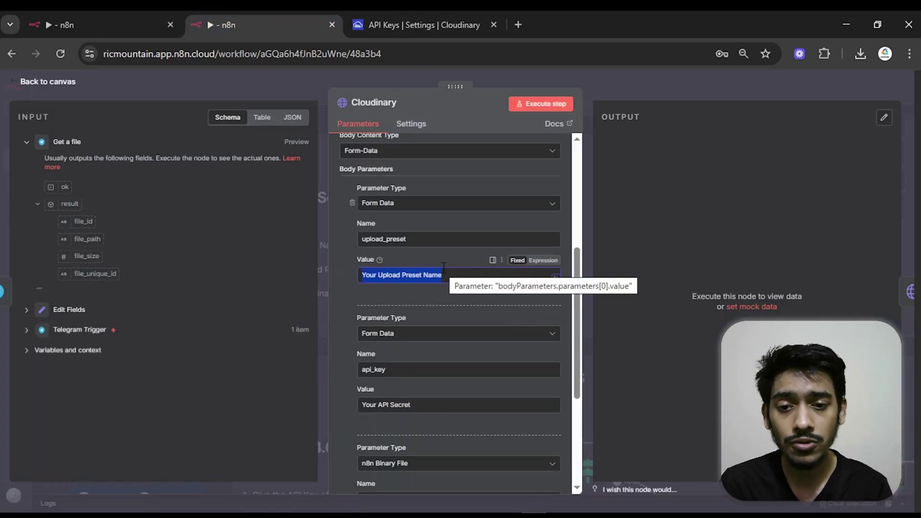
# Replace the upload_preset placeholder value with rakin 675
pyautogui.press('BackSpace')
pyautogui.hotkey('ctrl', 'v')
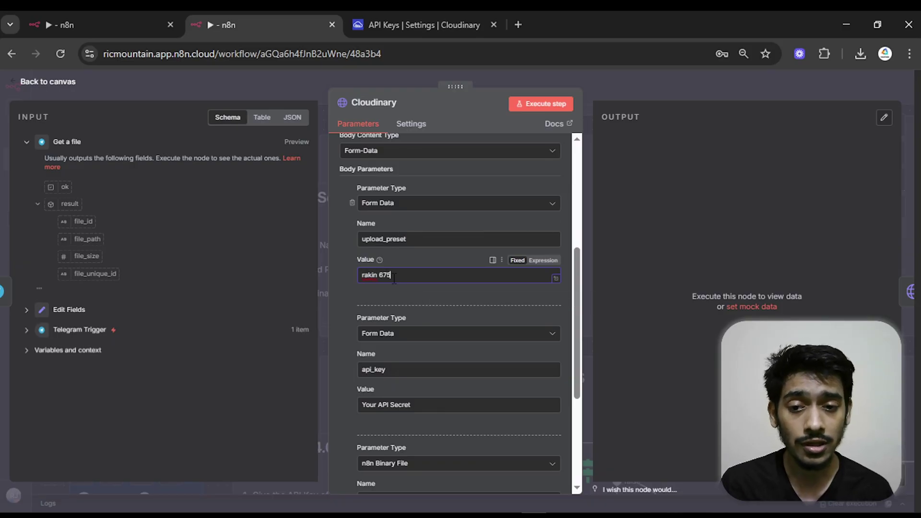
pyautogui.moveTo(406, 277); pyautogui.dragTo(337, 285)
pyautogui.click(338, 290)
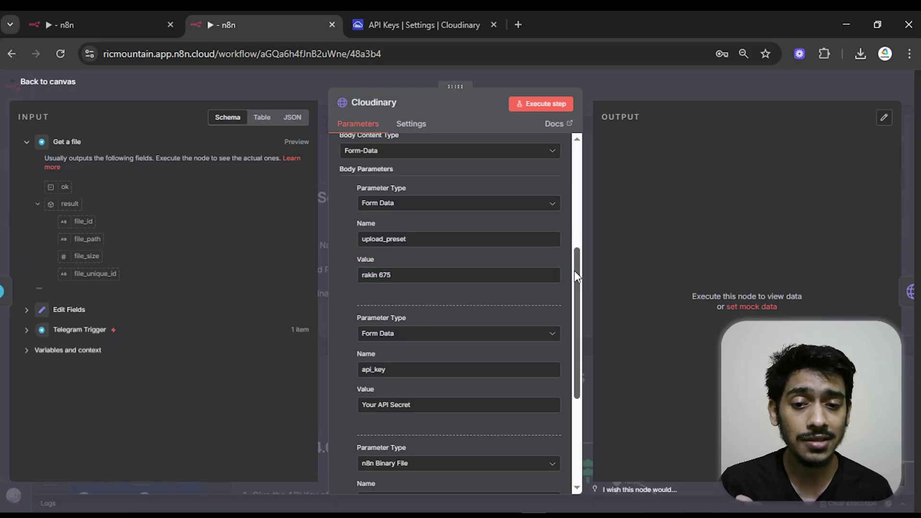
# Select the api_key placeholder value, then view Cloudinary's API Secret column
pyautogui.moveTo(575, 270); pyautogui.dragTo(571, 314)
pyautogui.moveTo(412, 293); pyautogui.dragTo(356, 292)
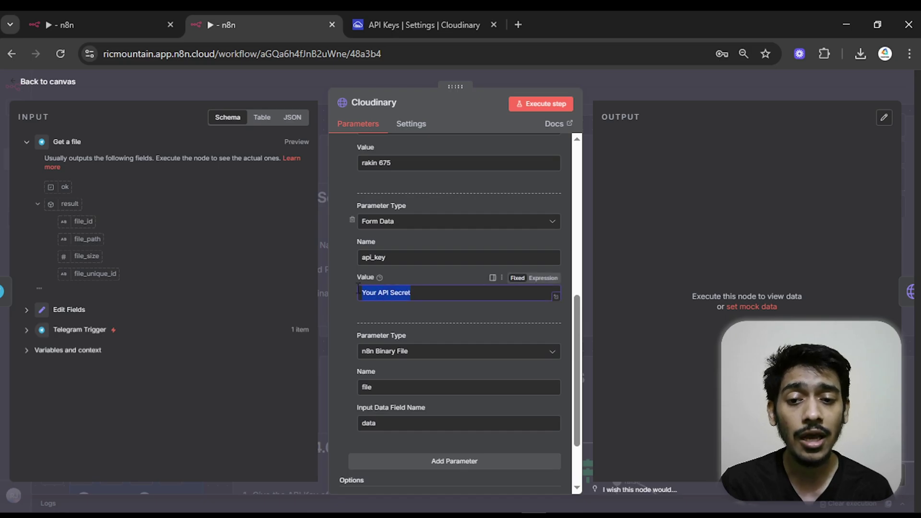
pyautogui.hotkey('ctrl', 'Tab')
pyautogui.moveTo(742, 254); pyautogui.dragTo(686, 254)
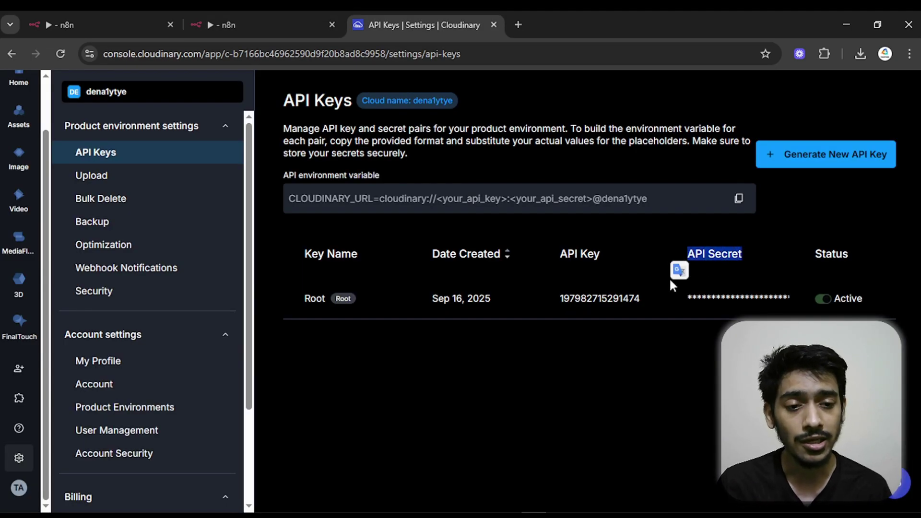
# Reveal the root key's API secret in Cloudinary, then clear the api_key placeholder in n8n
pyautogui.click(720, 278)
pyautogui.moveTo(802, 303)
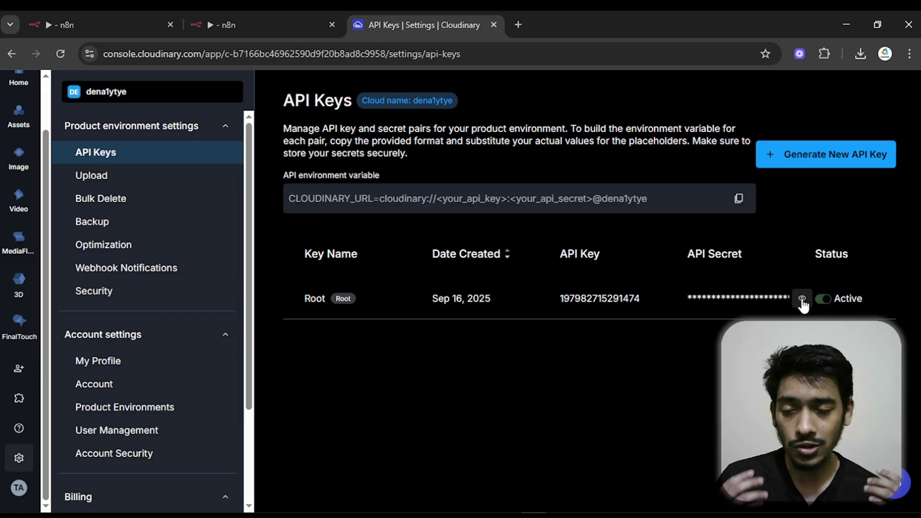
pyautogui.click(276, 15)
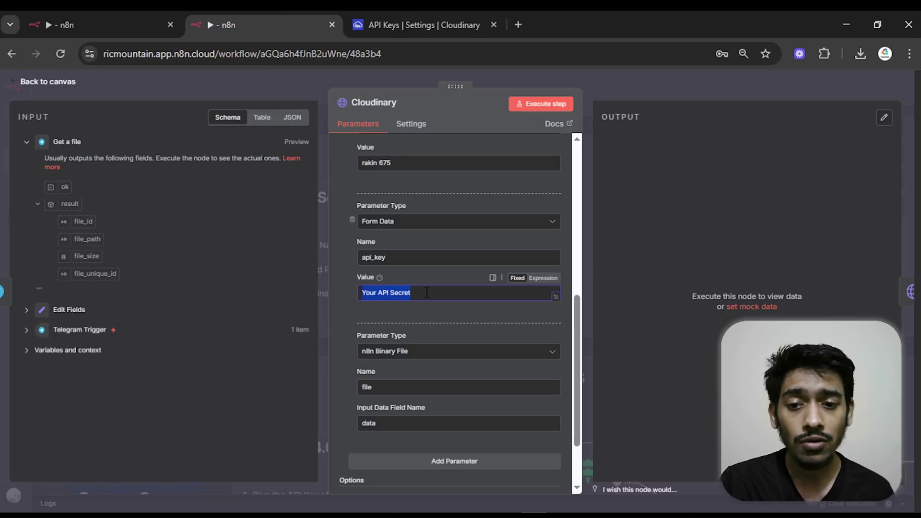
pyautogui.press('BackSpace')
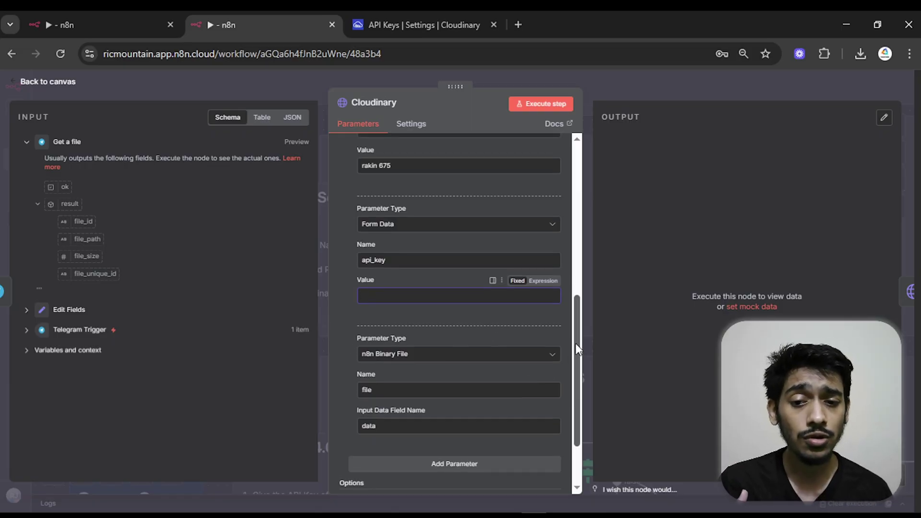
pyautogui.moveTo(576, 343); pyautogui.dragTo(206, 119)
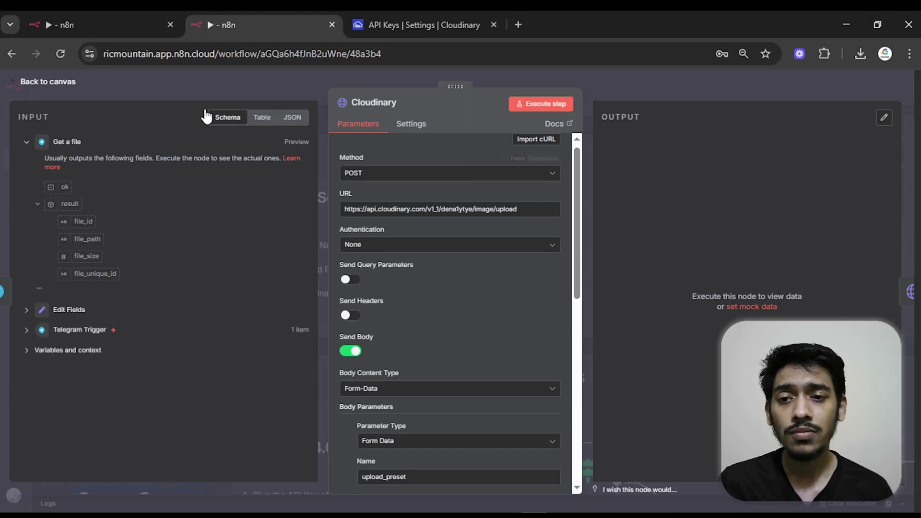
# Close the Cloudinary node and pan the canvas to Step 3's Seedream 4.0 Set Up note
pyautogui.click(51, 83)
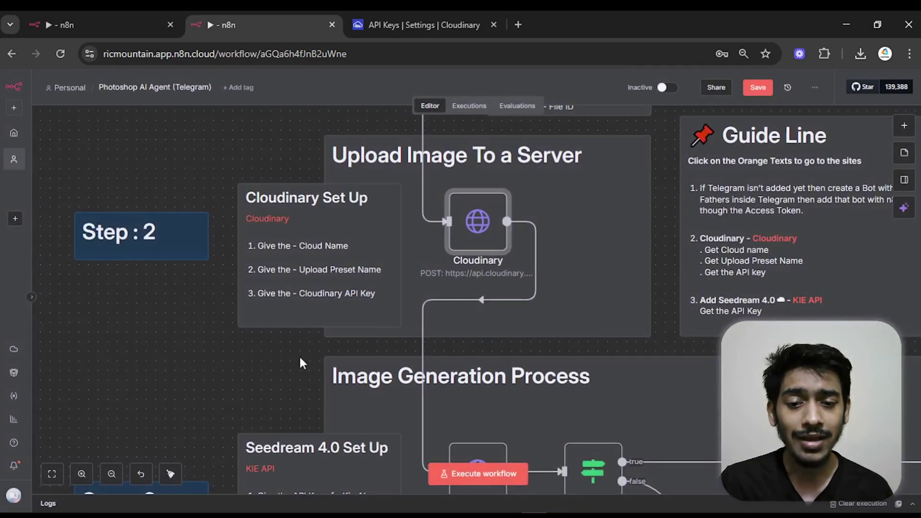
pyautogui.scroll(-5, 303, 364)
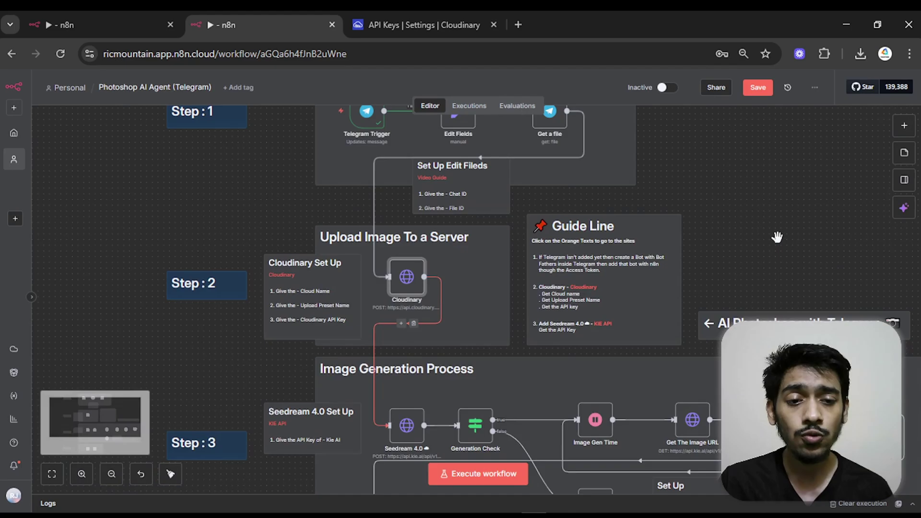
pyautogui.moveTo(777, 225); pyautogui.dragTo(779, 77)
pyautogui.scroll(3, 397, 282)
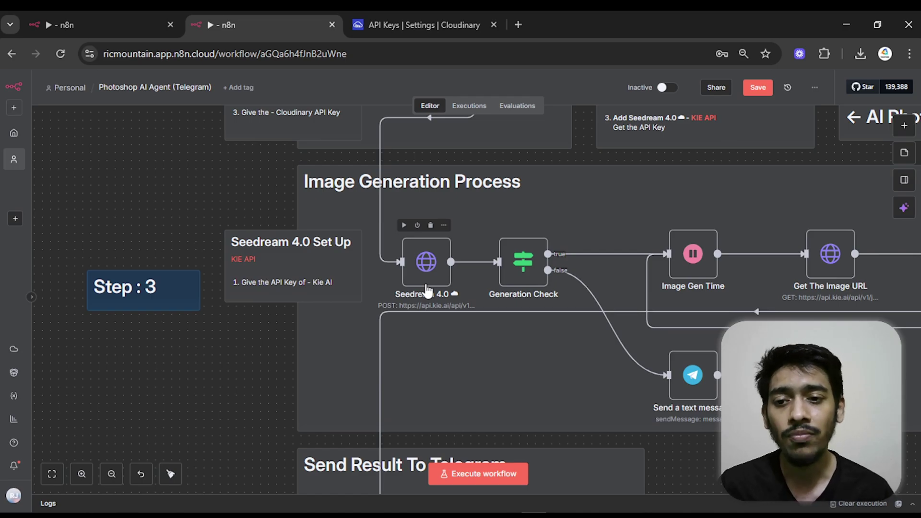
pyautogui.click(247, 259)
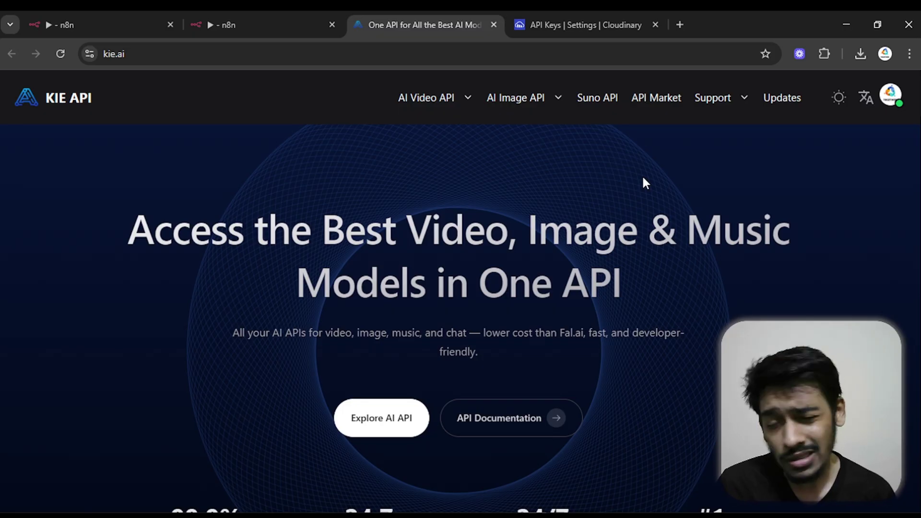
pyautogui.click(885, 99)
pyautogui.click(779, 165)
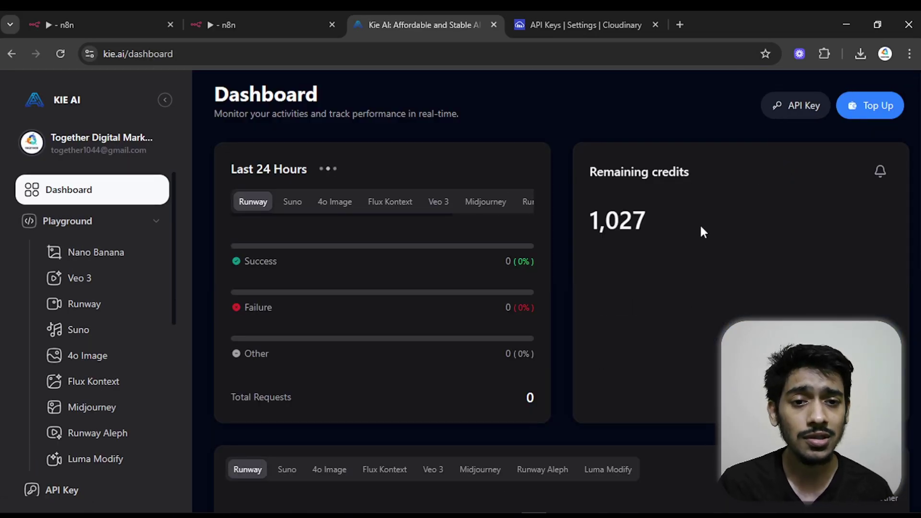
pyautogui.moveTo(575, 227); pyautogui.dragTo(581, 241)
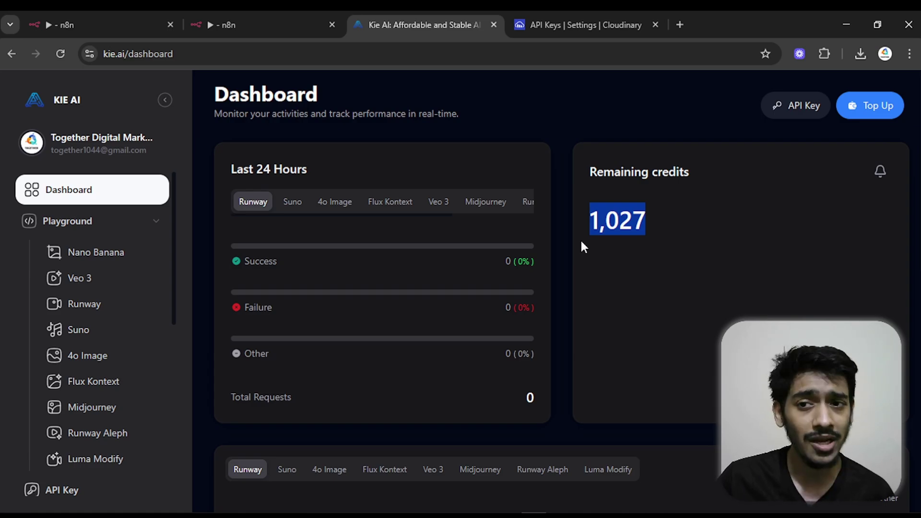
pyautogui.click(286, 24)
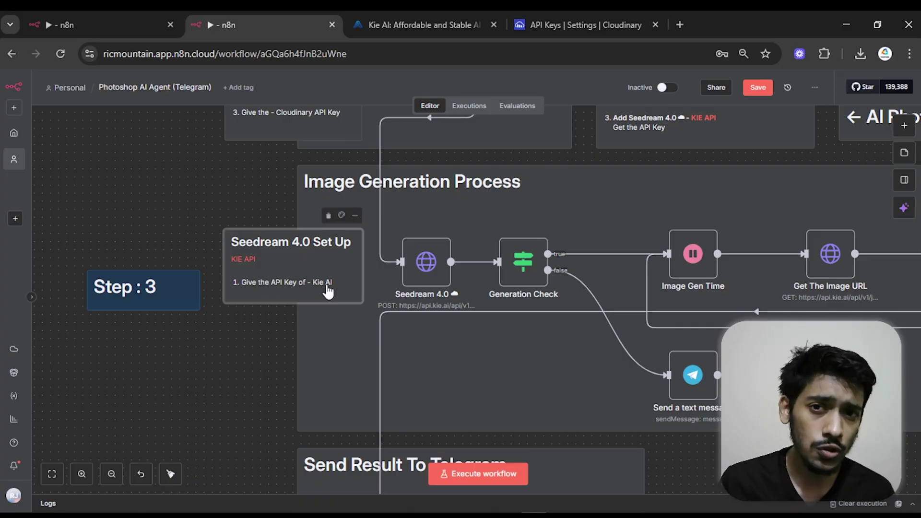
pyautogui.click(416, 20)
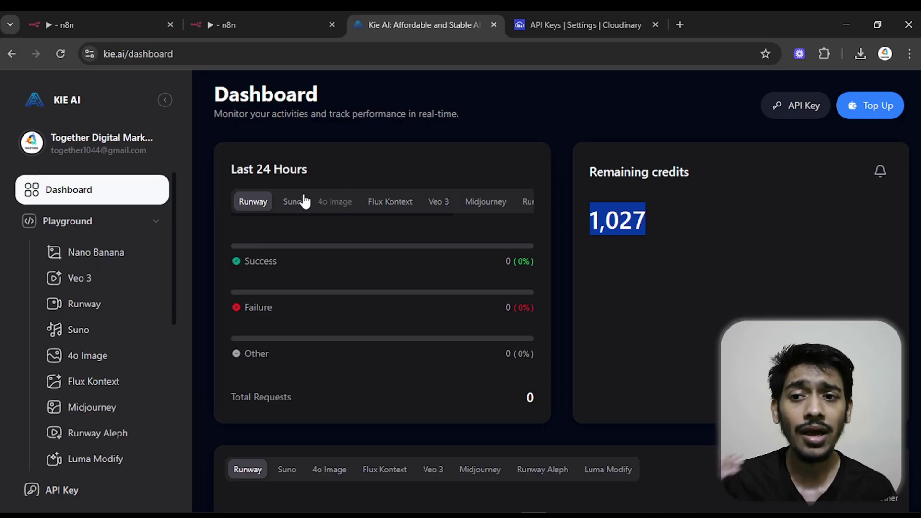
pyautogui.scroll(-5, 162, 251)
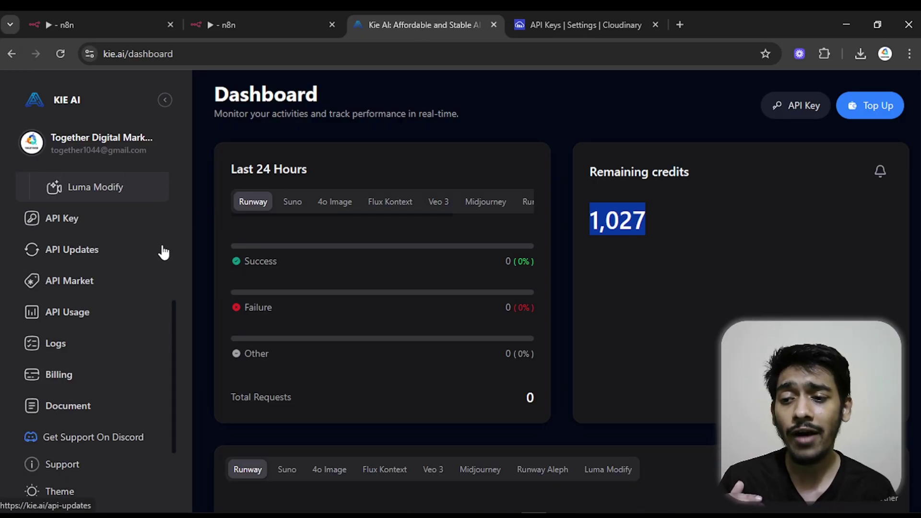
pyautogui.click(97, 230)
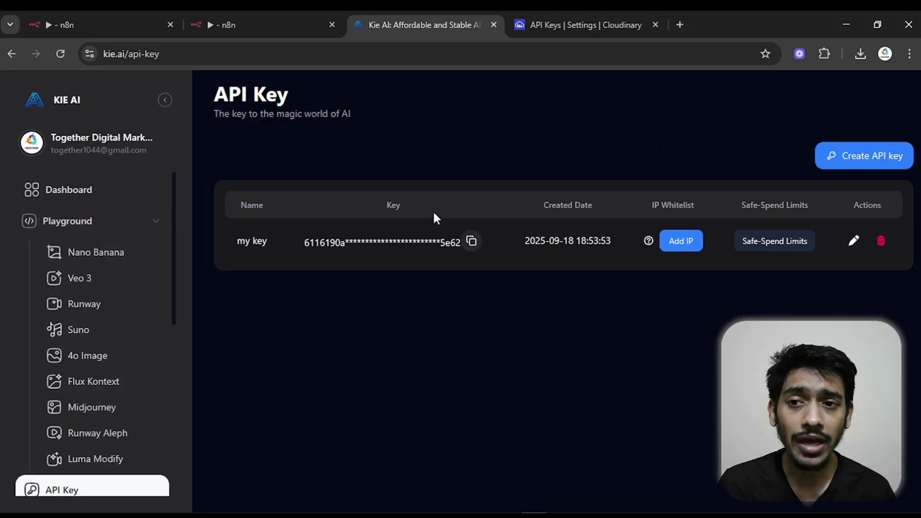
pyautogui.click(216, 17)
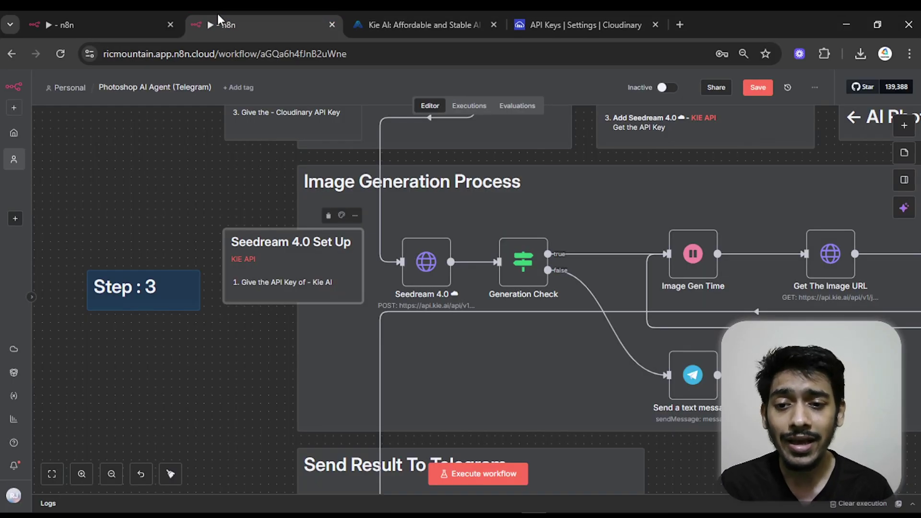
# Delete 'Your API Key' from the Seedream 4.0 node's Authorization header, leaving just Bearer
pyautogui.doubleClick(427, 269)
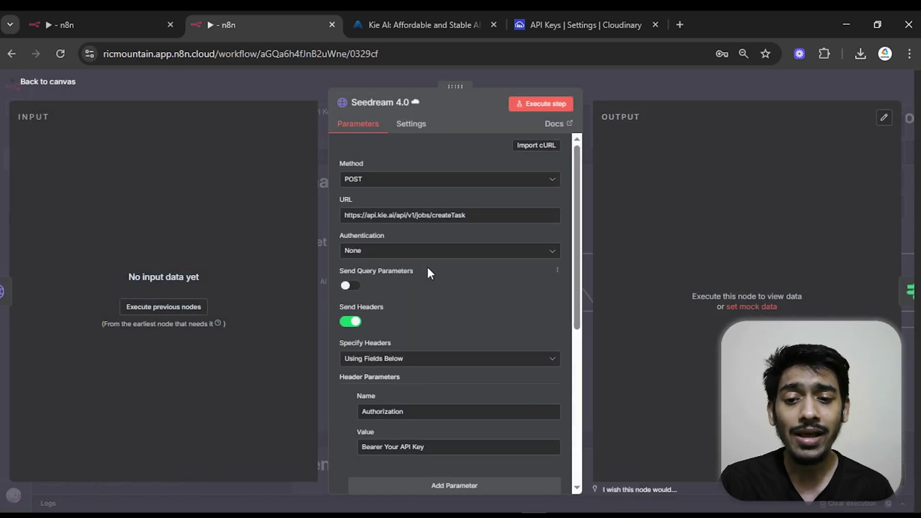
pyautogui.scroll(-3, 428, 272)
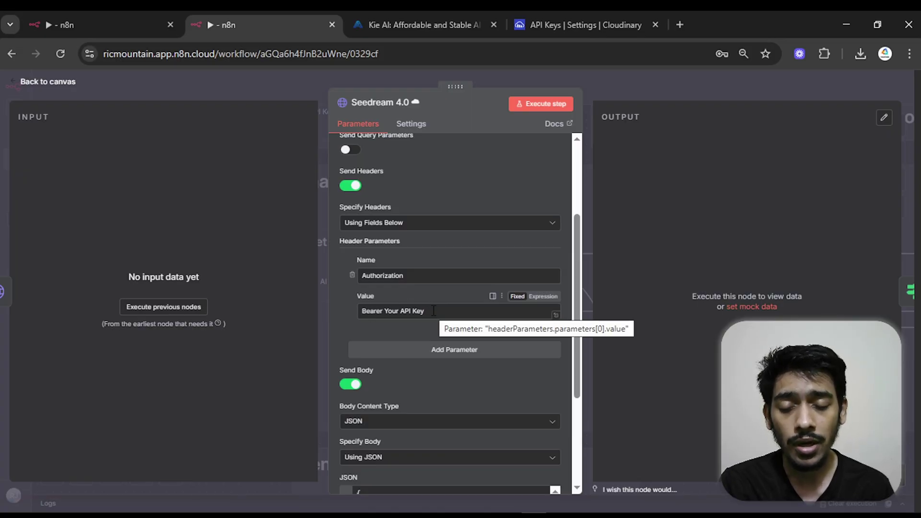
pyautogui.moveTo(433, 311); pyautogui.dragTo(384, 310)
pyautogui.press('BackSpace')
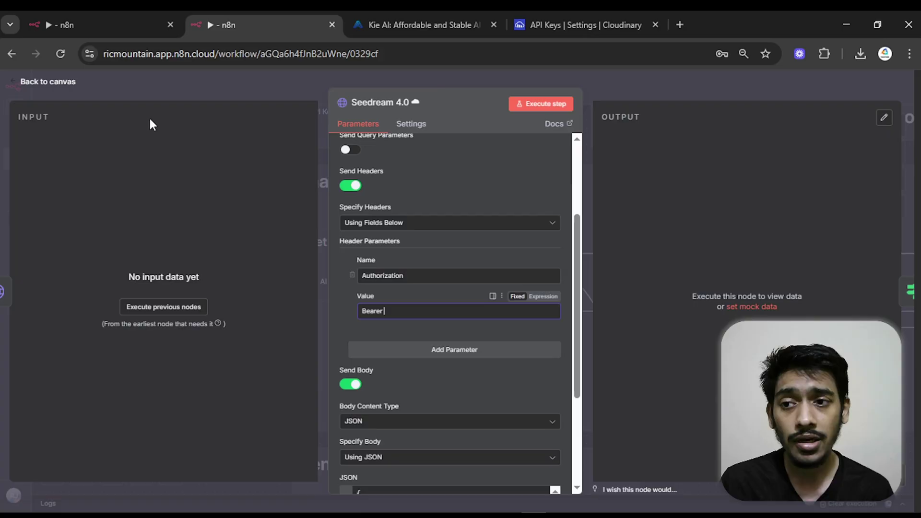
pyautogui.click(113, 81)
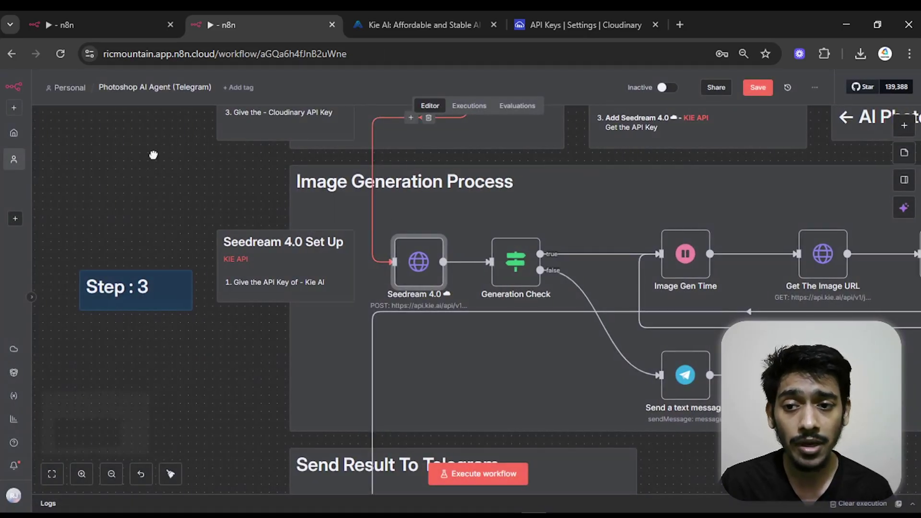
pyautogui.hscroll(5, 153, 154)
pyautogui.scroll(-1, 153, 155)
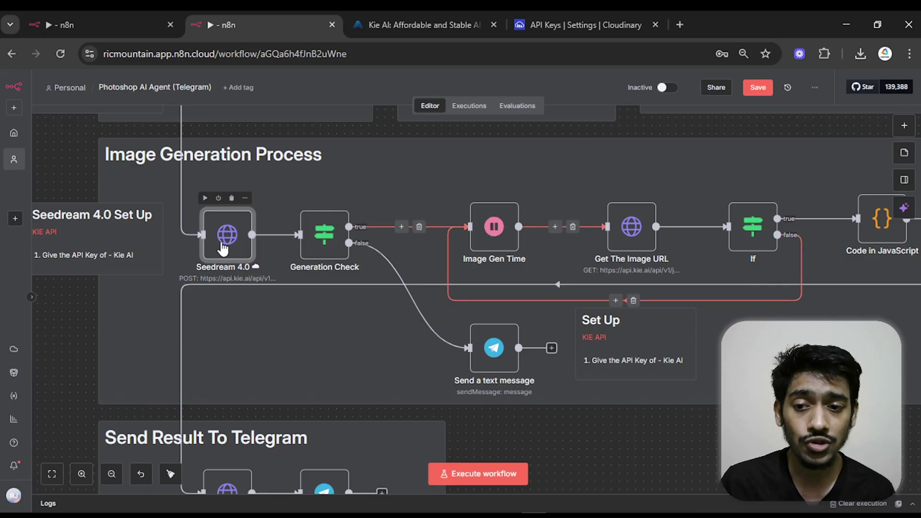
# Remove 'Your API Key' from Get The Image URL's Authorization header so it reads Bearer
pyautogui.doubleClick(637, 214)
pyautogui.moveTo(577, 183); pyautogui.dragTo(583, 338)
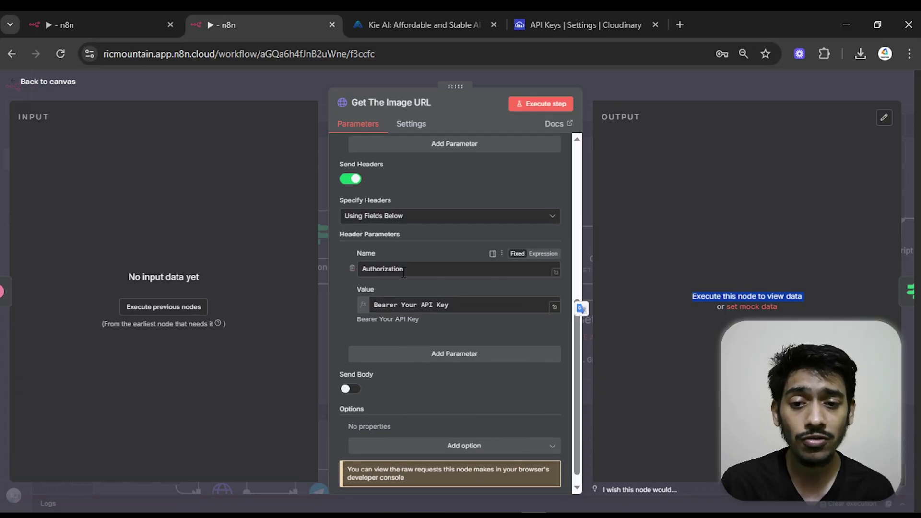
pyautogui.moveTo(450, 305); pyautogui.dragTo(402, 307)
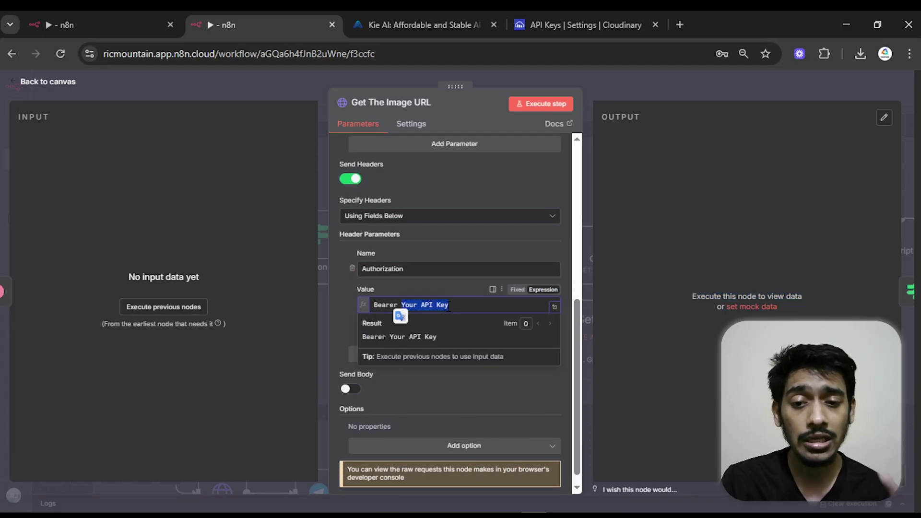
pyautogui.press('BackSpace')
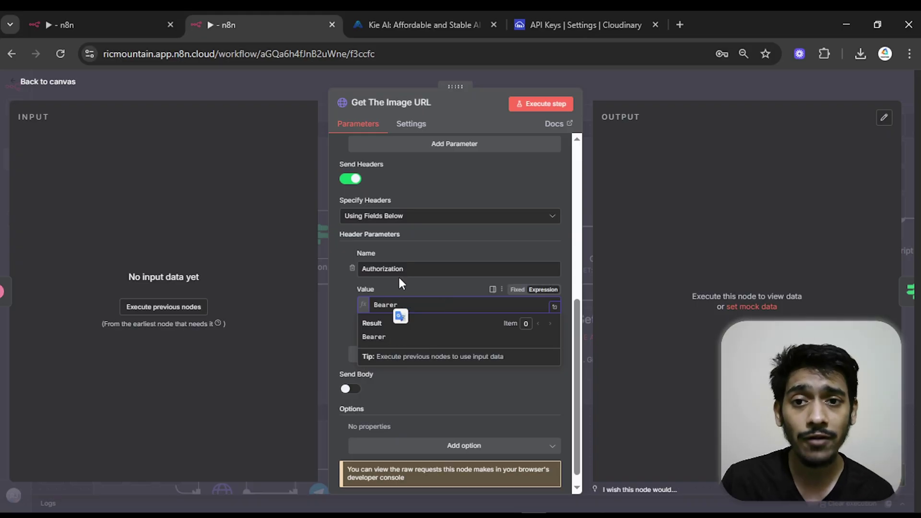
pyautogui.click(46, 83)
pyautogui.scroll(-5, 697, 434)
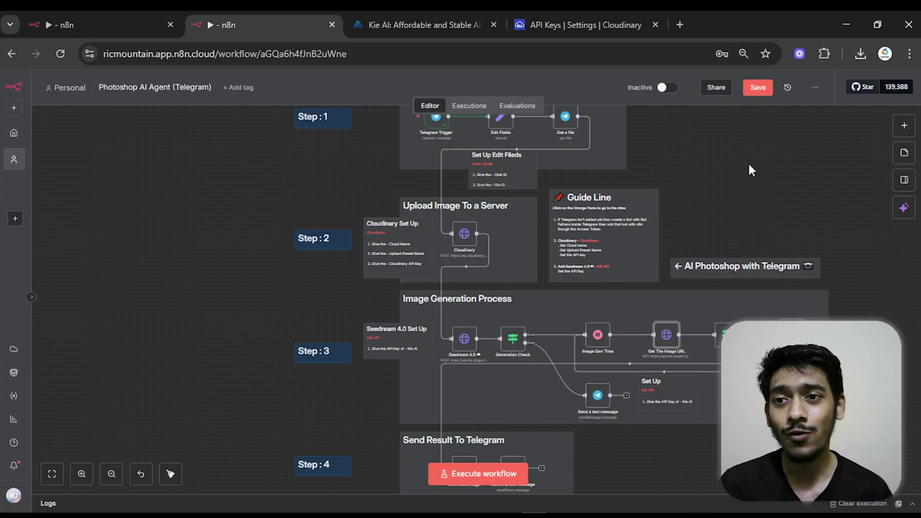
# Open the Telegram Trigger node in the executed 'Photoshop AI Agent (Telegram) Mine' workflow
pyautogui.click(115, 18)
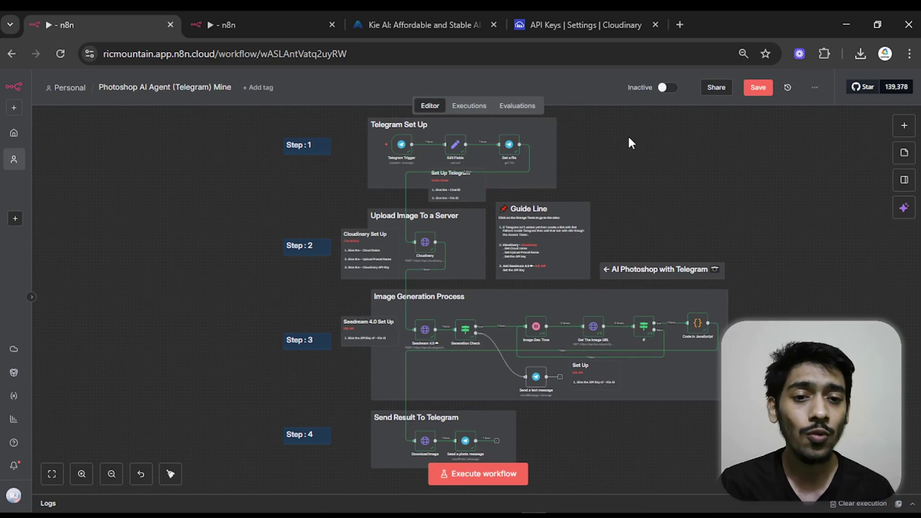
pyautogui.scroll(5, 628, 140)
pyautogui.scroll(5, 715, 260)
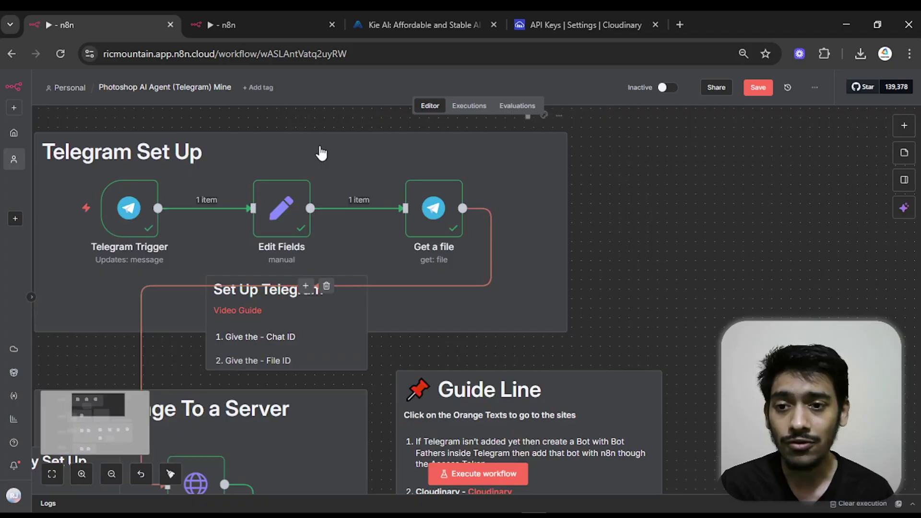
pyautogui.scroll(1, 391, 126)
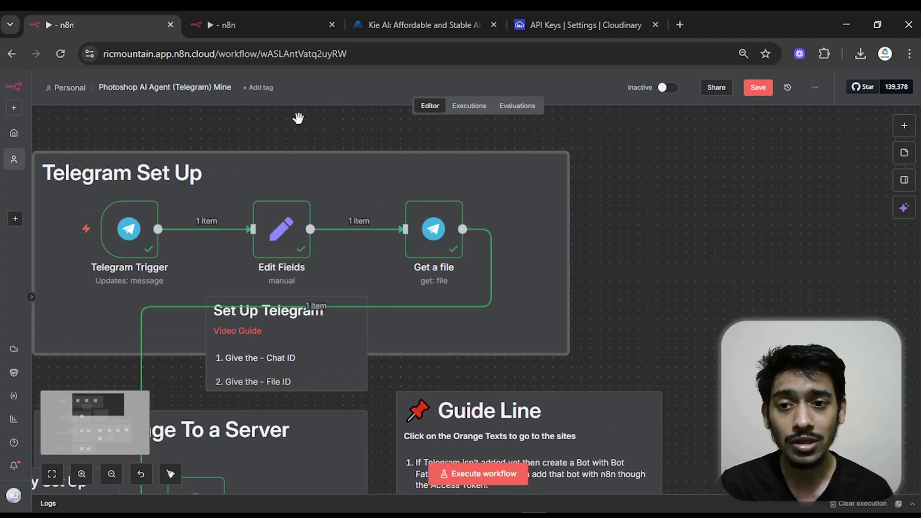
pyautogui.hscroll(-5, 338, 245)
pyautogui.doubleClick(338, 244)
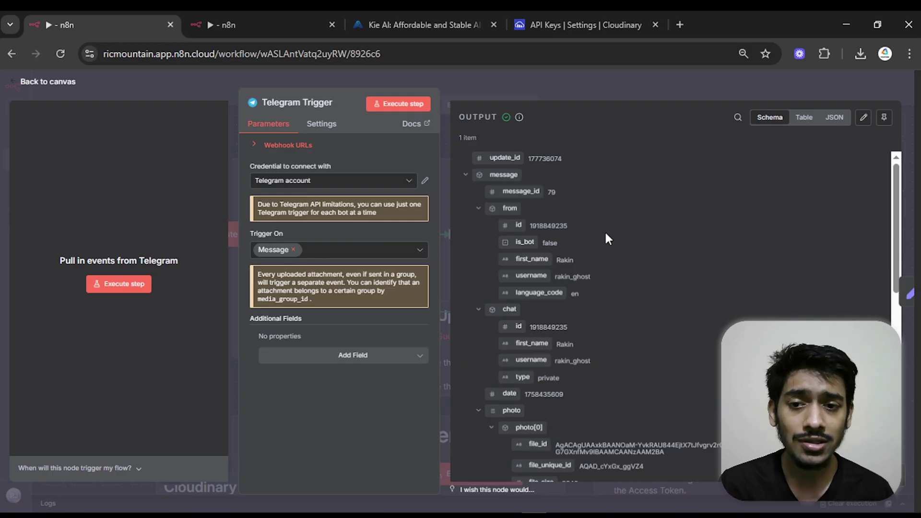
# Scroll the Telegram Trigger output to the photo file_ids and highlight the riding-prompt caption
pyautogui.moveTo(893, 177); pyautogui.dragTo(896, 345)
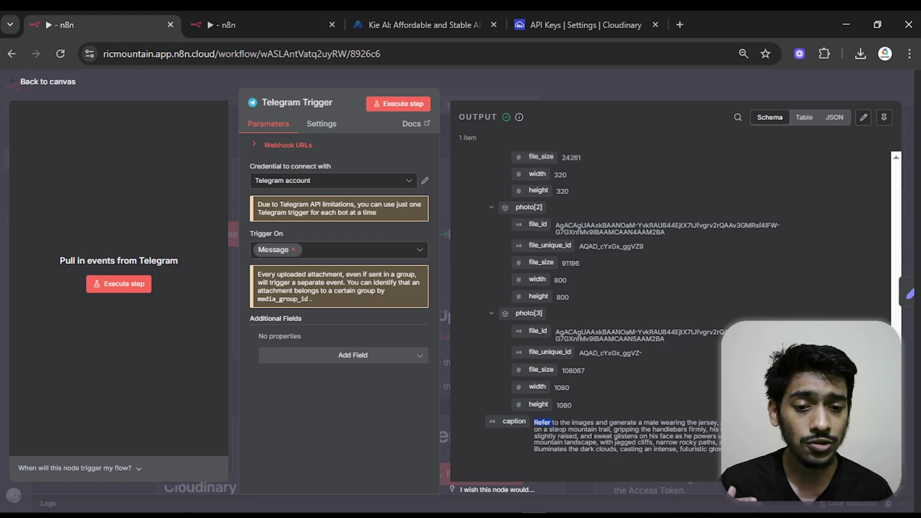
pyautogui.moveTo(534, 423); pyautogui.dragTo(767, 451)
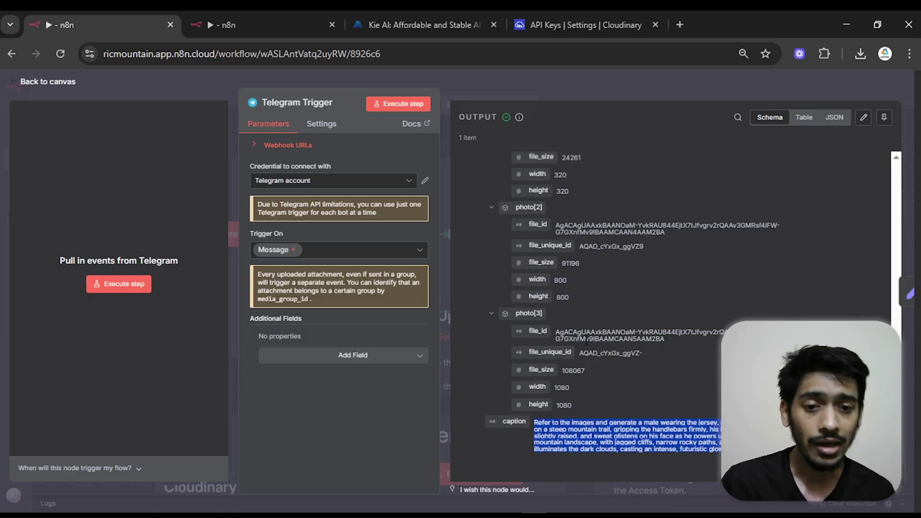
pyautogui.moveTo(553, 331); pyautogui.dragTo(680, 335)
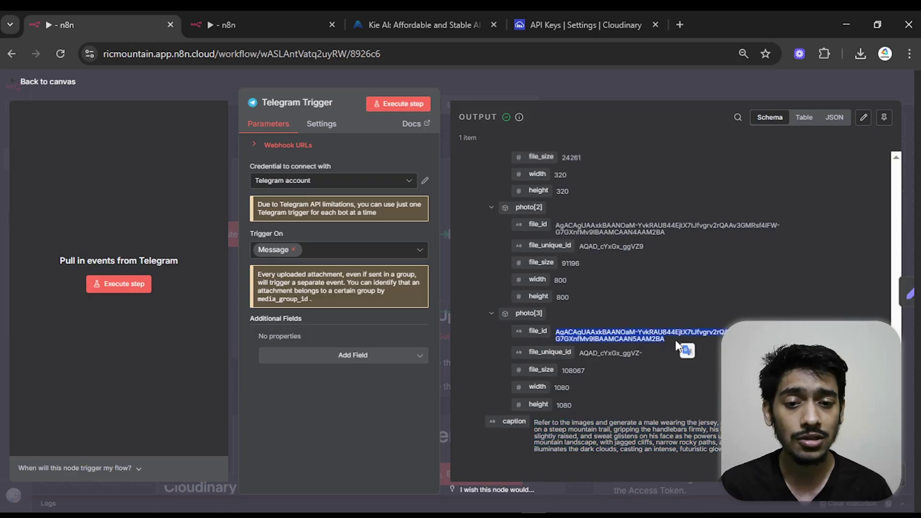
pyautogui.scroll(2, 630, 330)
pyautogui.scroll(2, 631, 333)
pyautogui.scroll(-4, 526, 242)
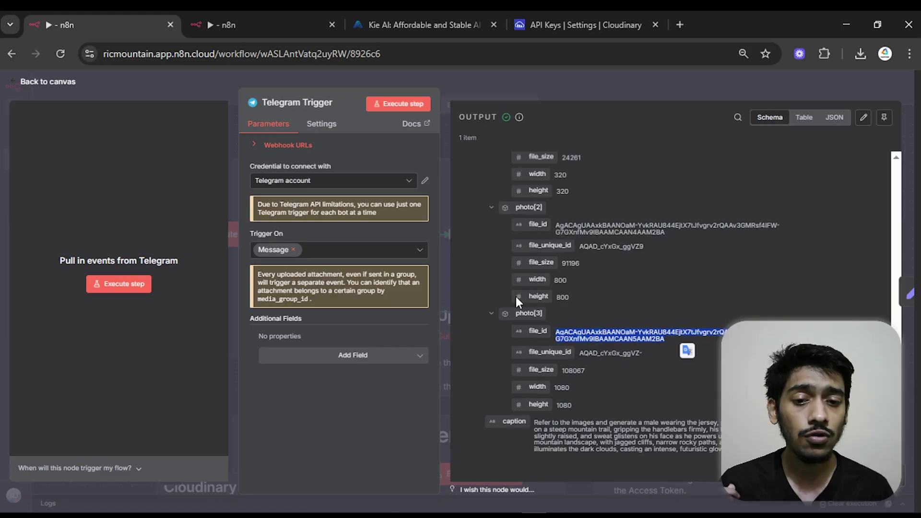
pyautogui.click(609, 297)
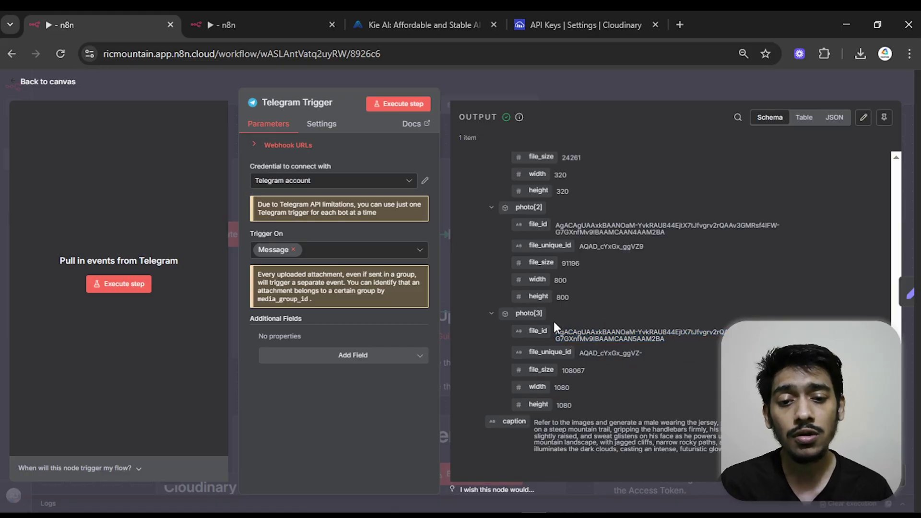
pyautogui.moveTo(555, 332); pyautogui.dragTo(678, 338)
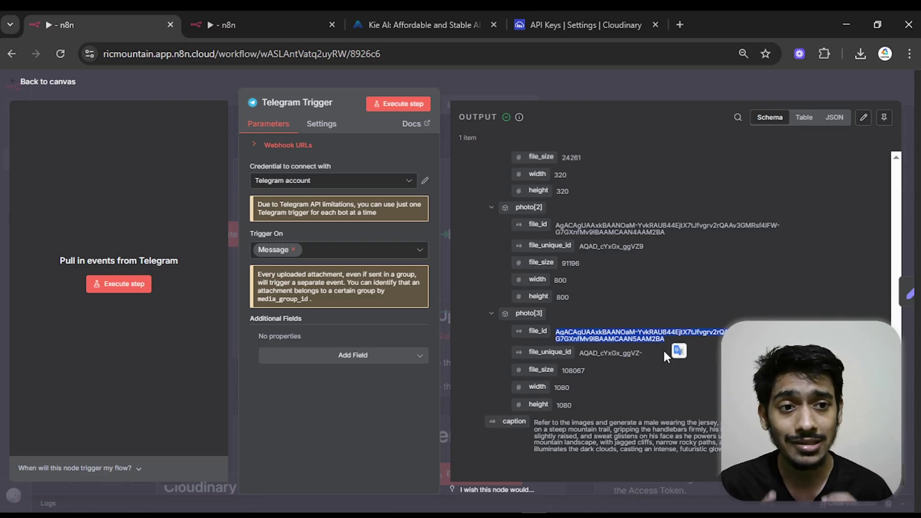
# Close the Telegram Trigger and pan to the executed Image Generation Process nodes with item counts
pyautogui.click(49, 88)
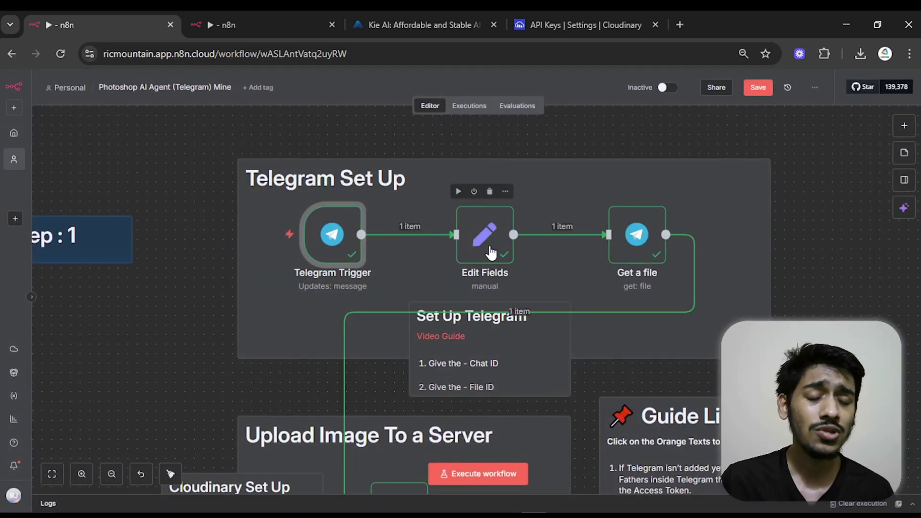
pyautogui.scroll(-5, 491, 252)
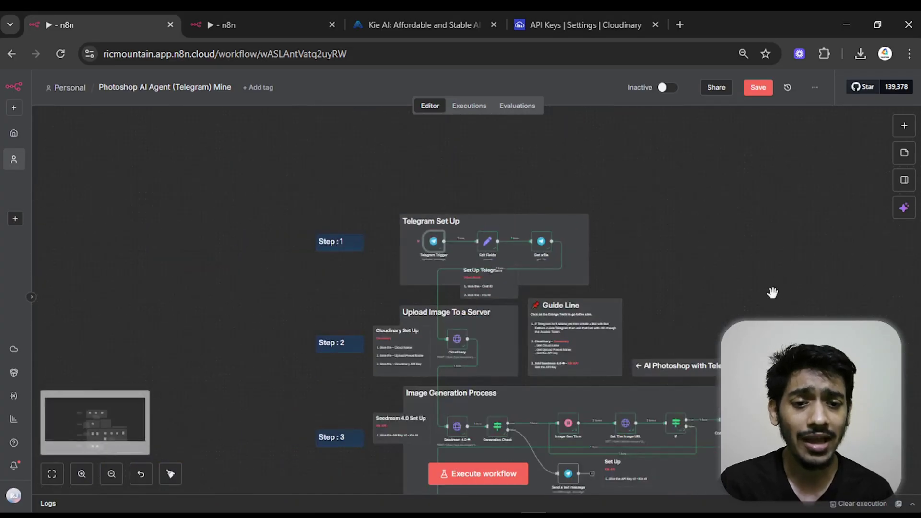
pyautogui.scroll(2, 697, 218)
pyautogui.moveTo(697, 218); pyautogui.dragTo(715, 157)
pyautogui.scroll(5, 715, 157)
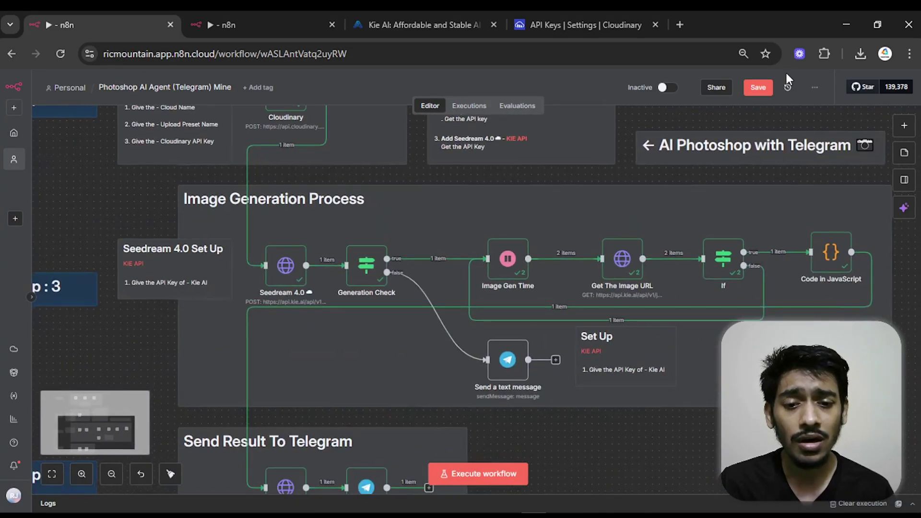